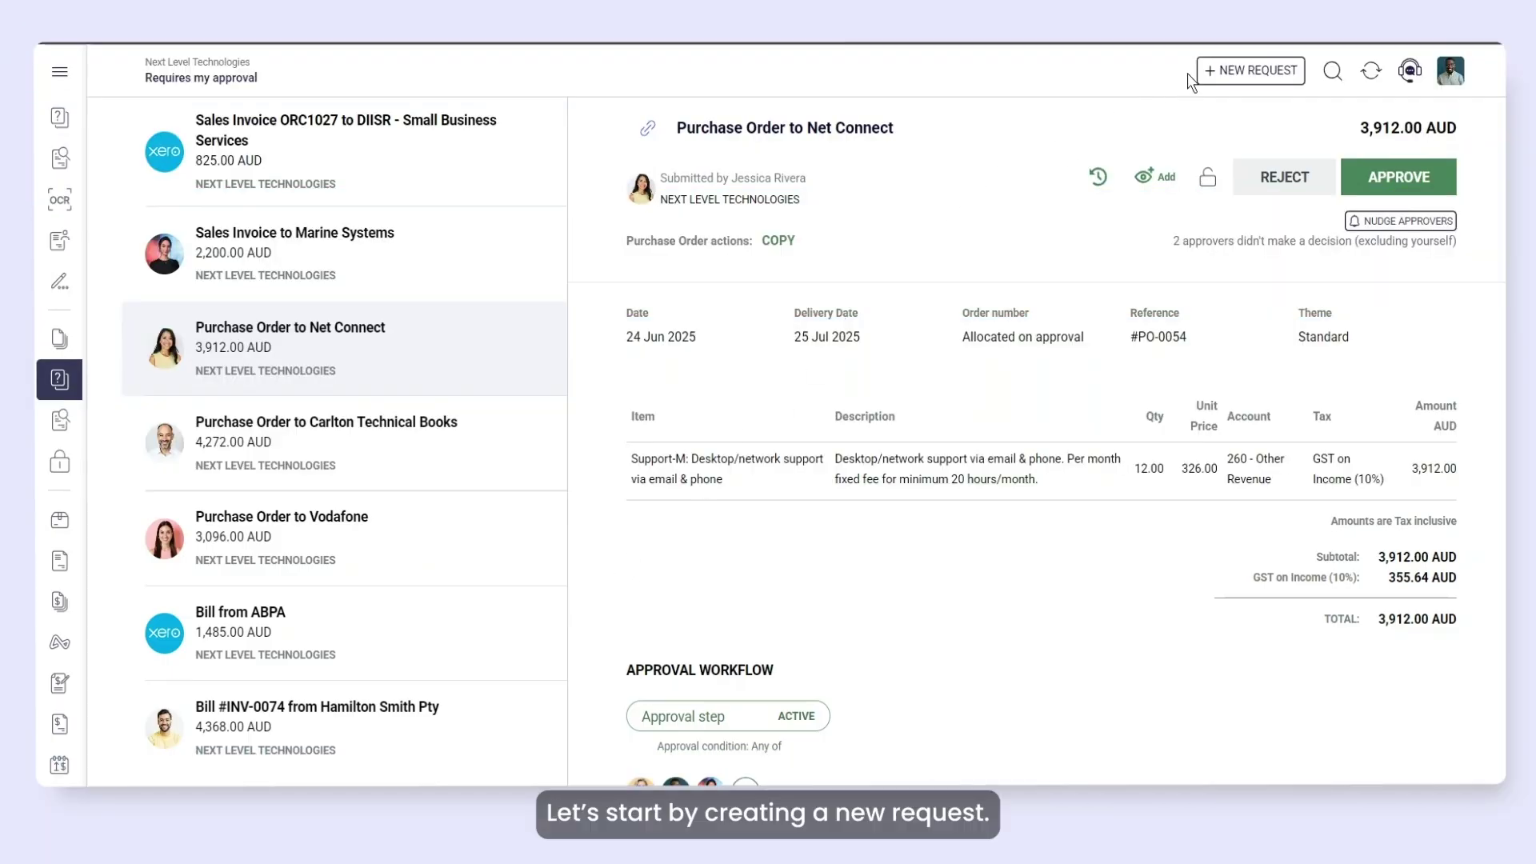
- Create a new Manual Journal request for Next Level Technologies
left_click(1279, 86)
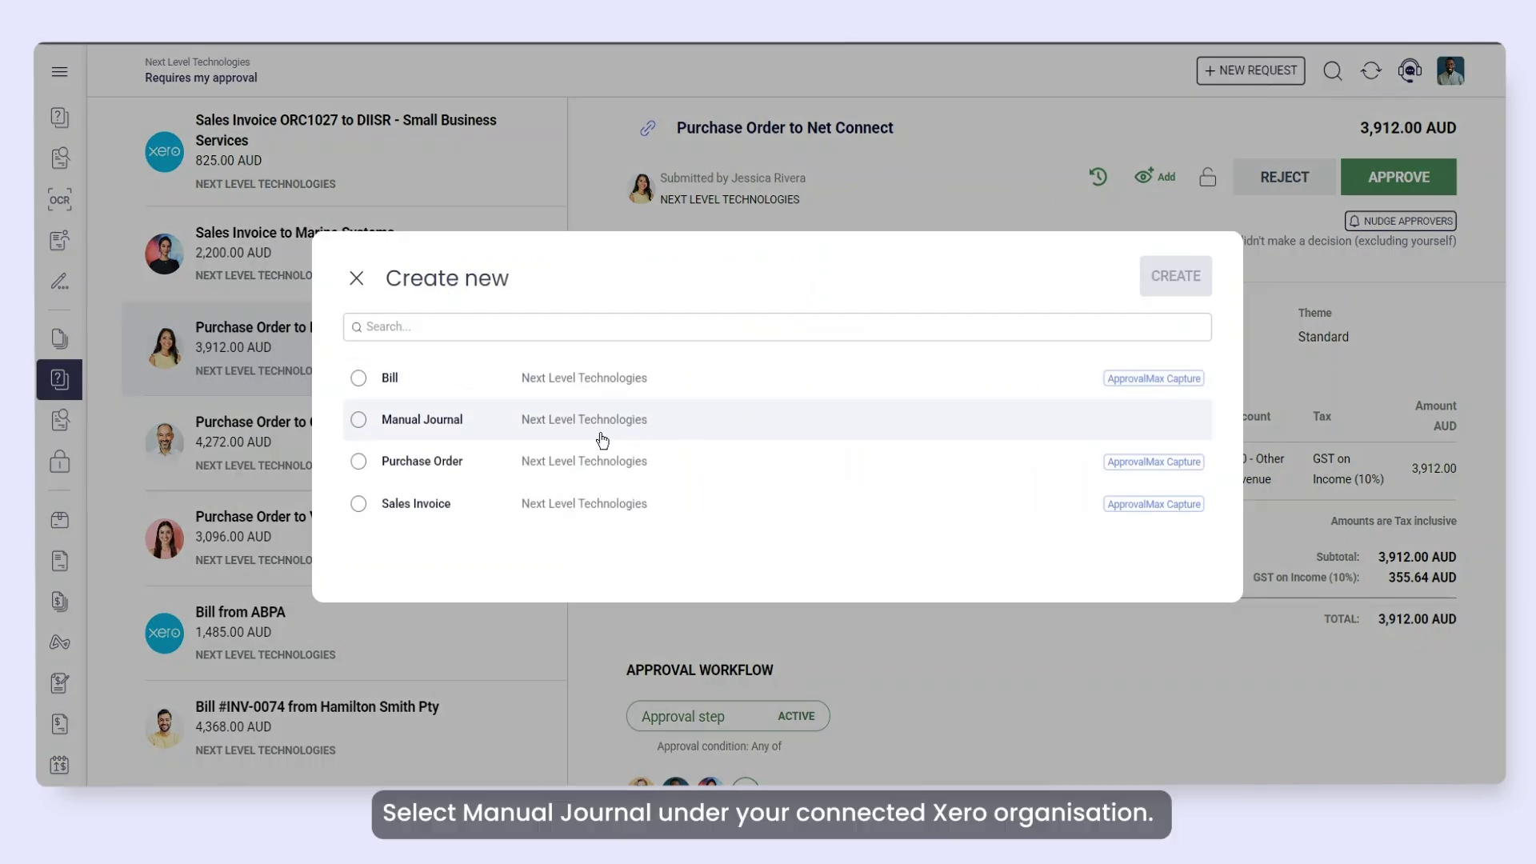
left_click(410, 428)
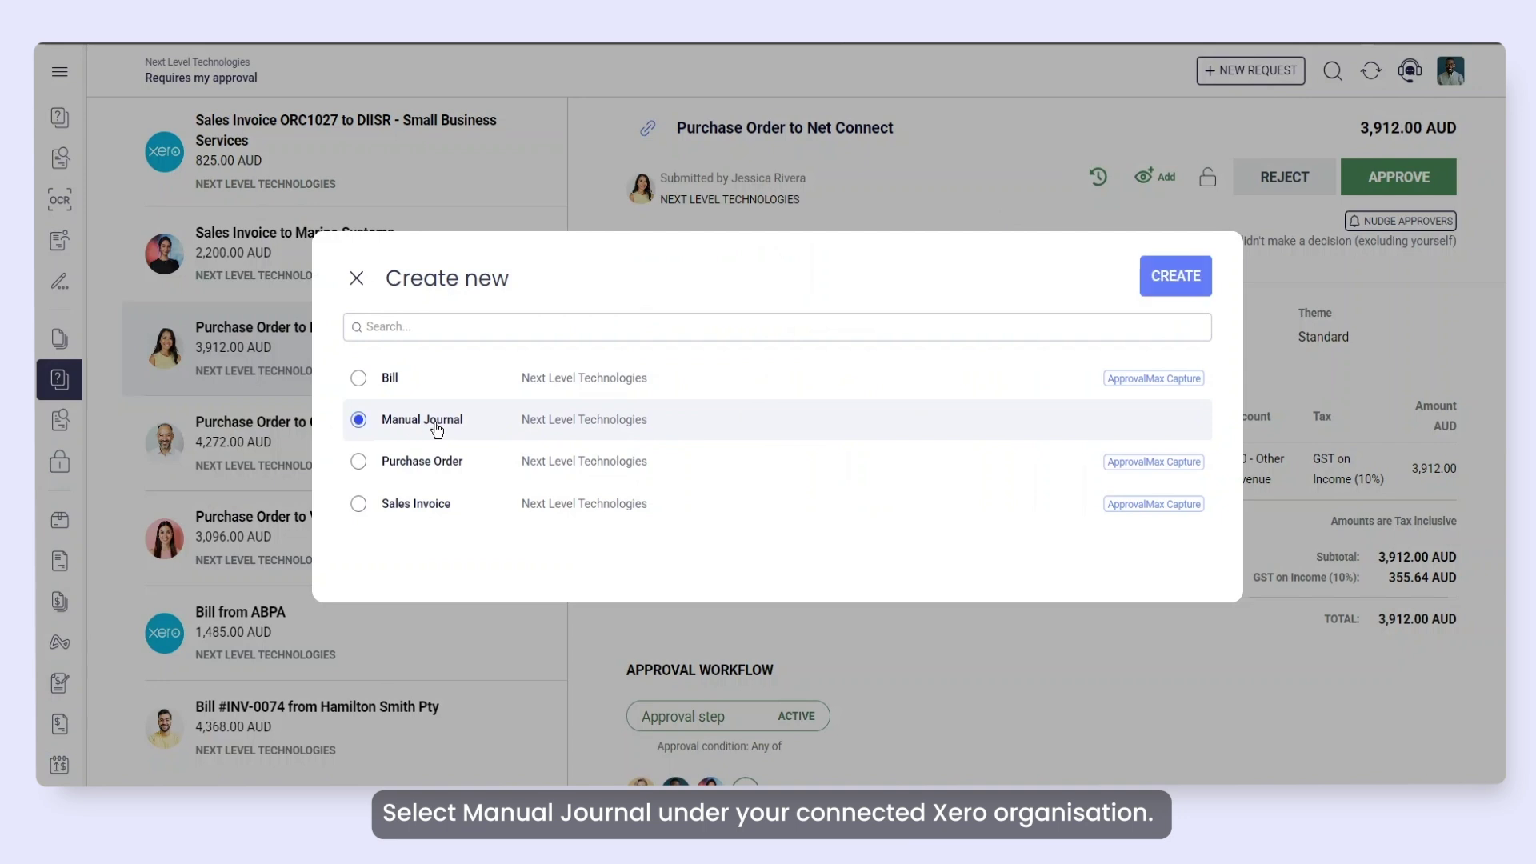
left_click(1198, 290)
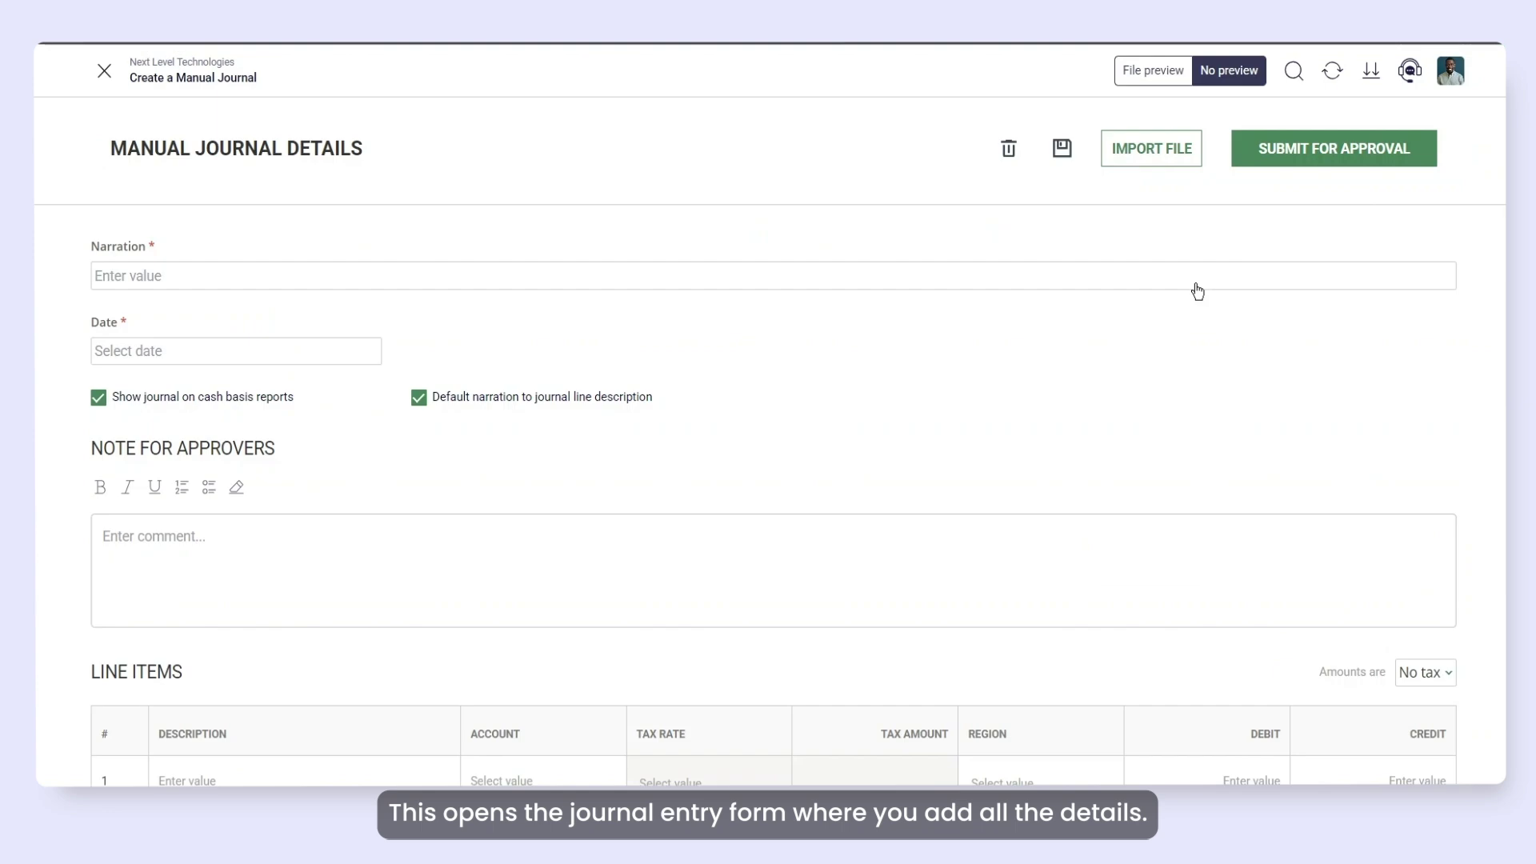
- Begin the journal narration 'Monthly payroll accrual for June 2025'
left_click(469, 277)
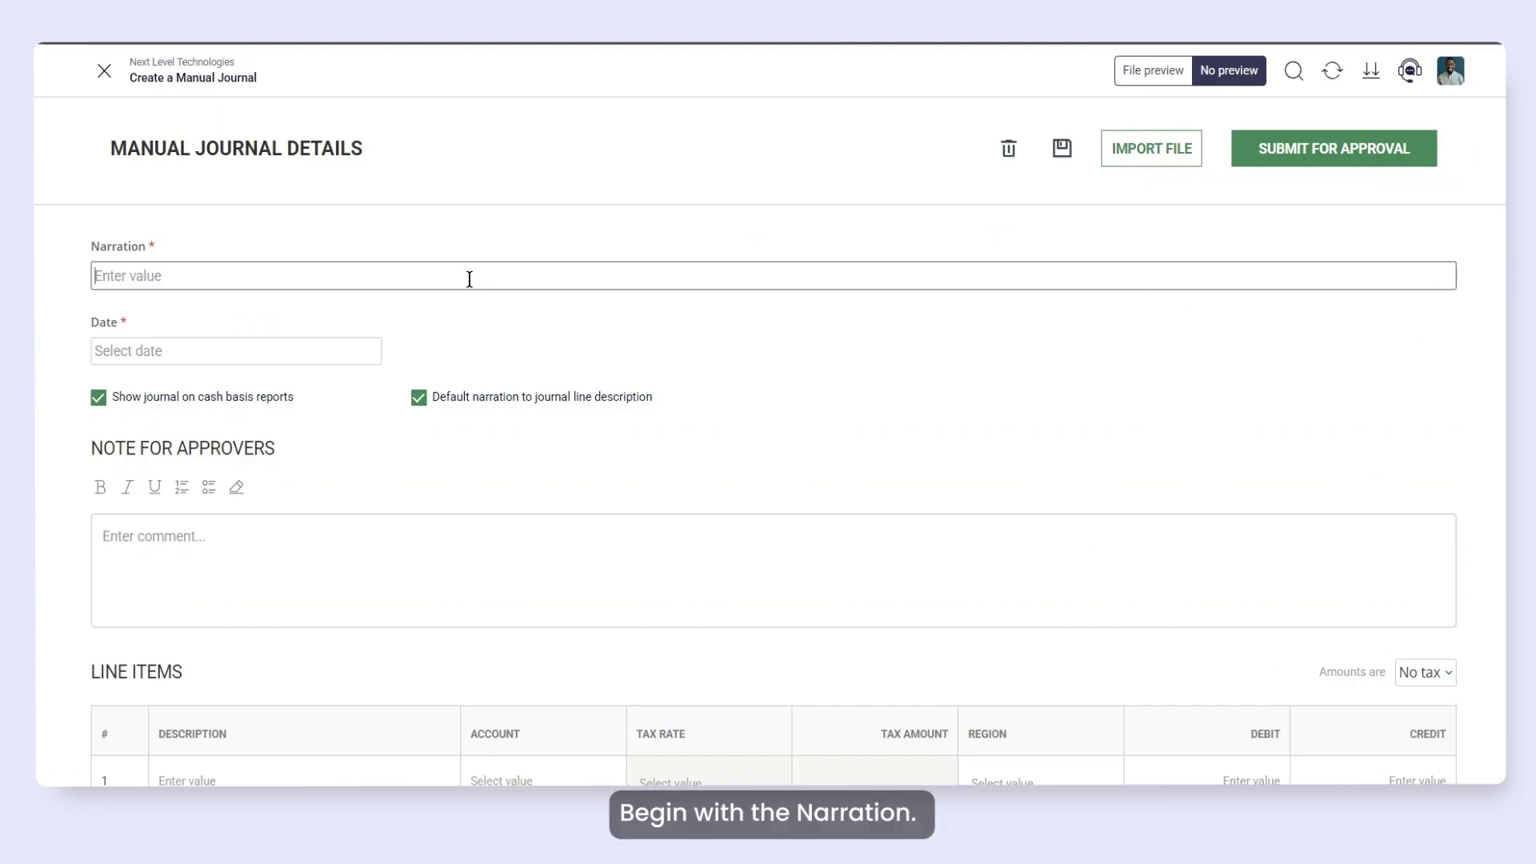
type("Mont")
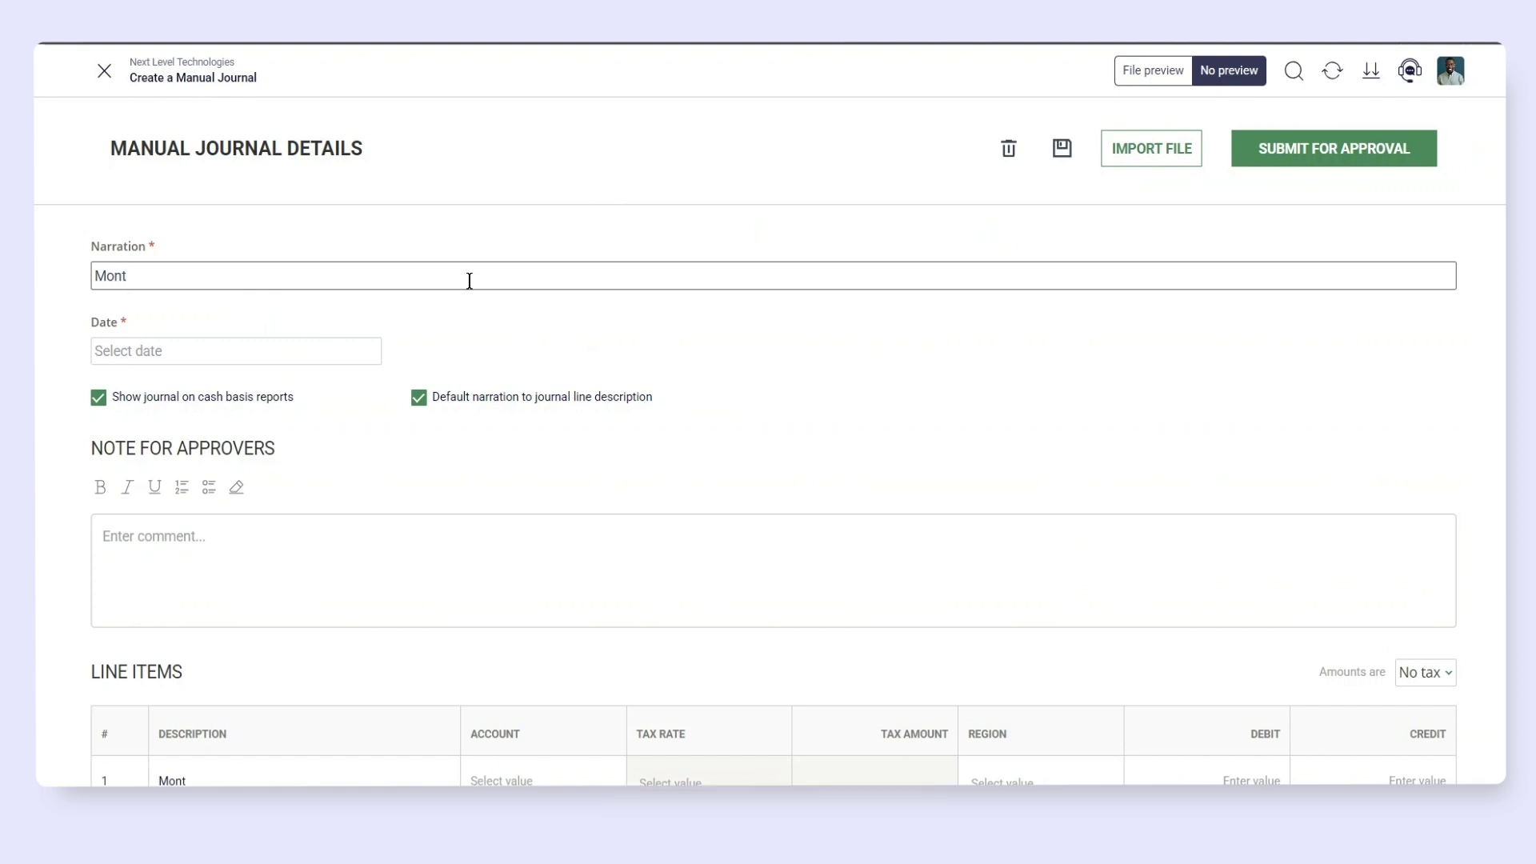
type("hly ")
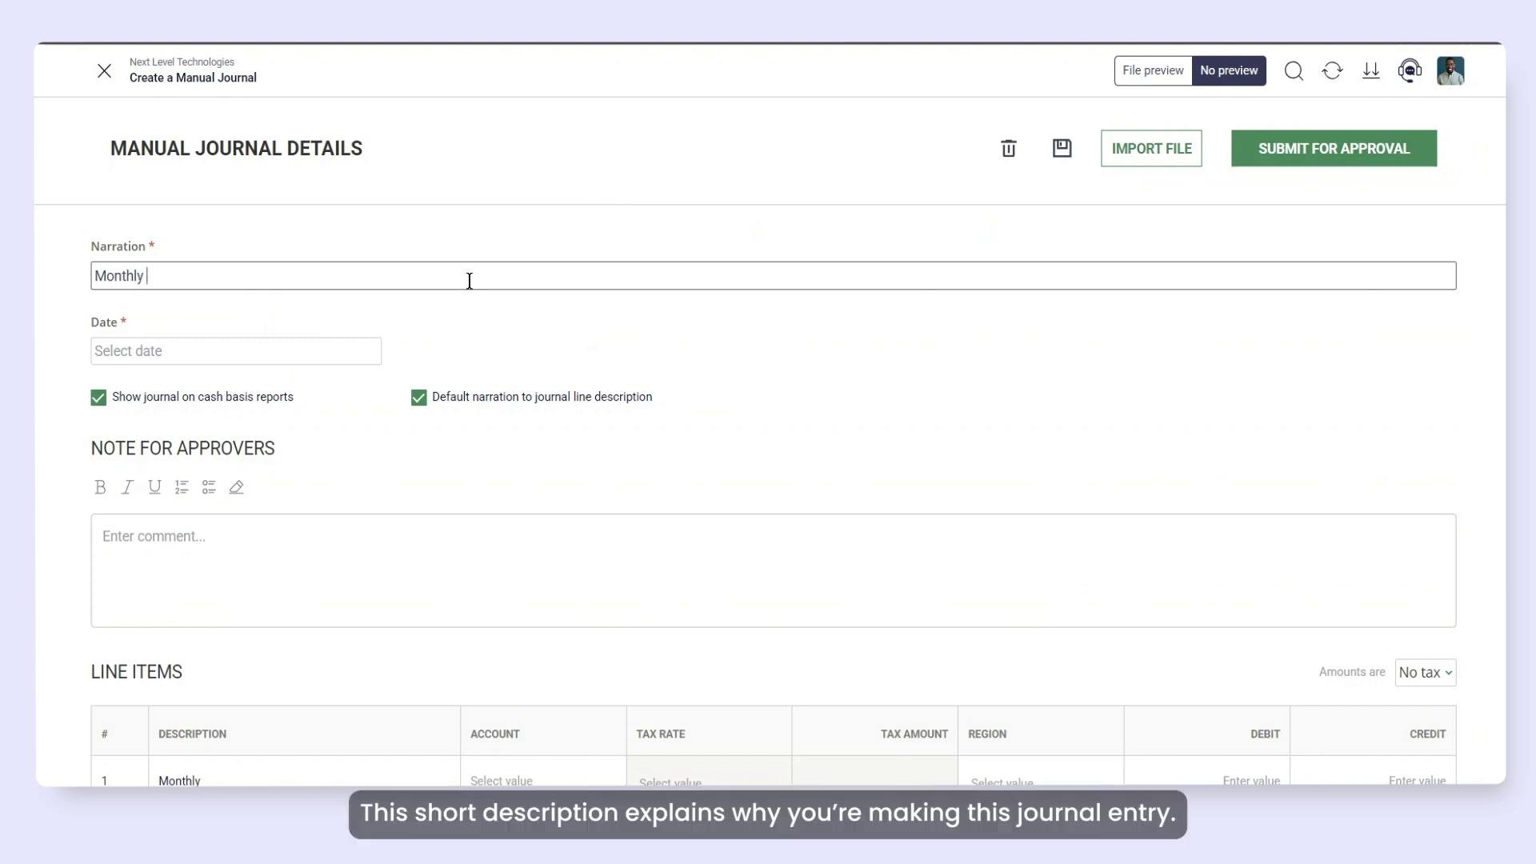
type("payroll acc")
type("rual")
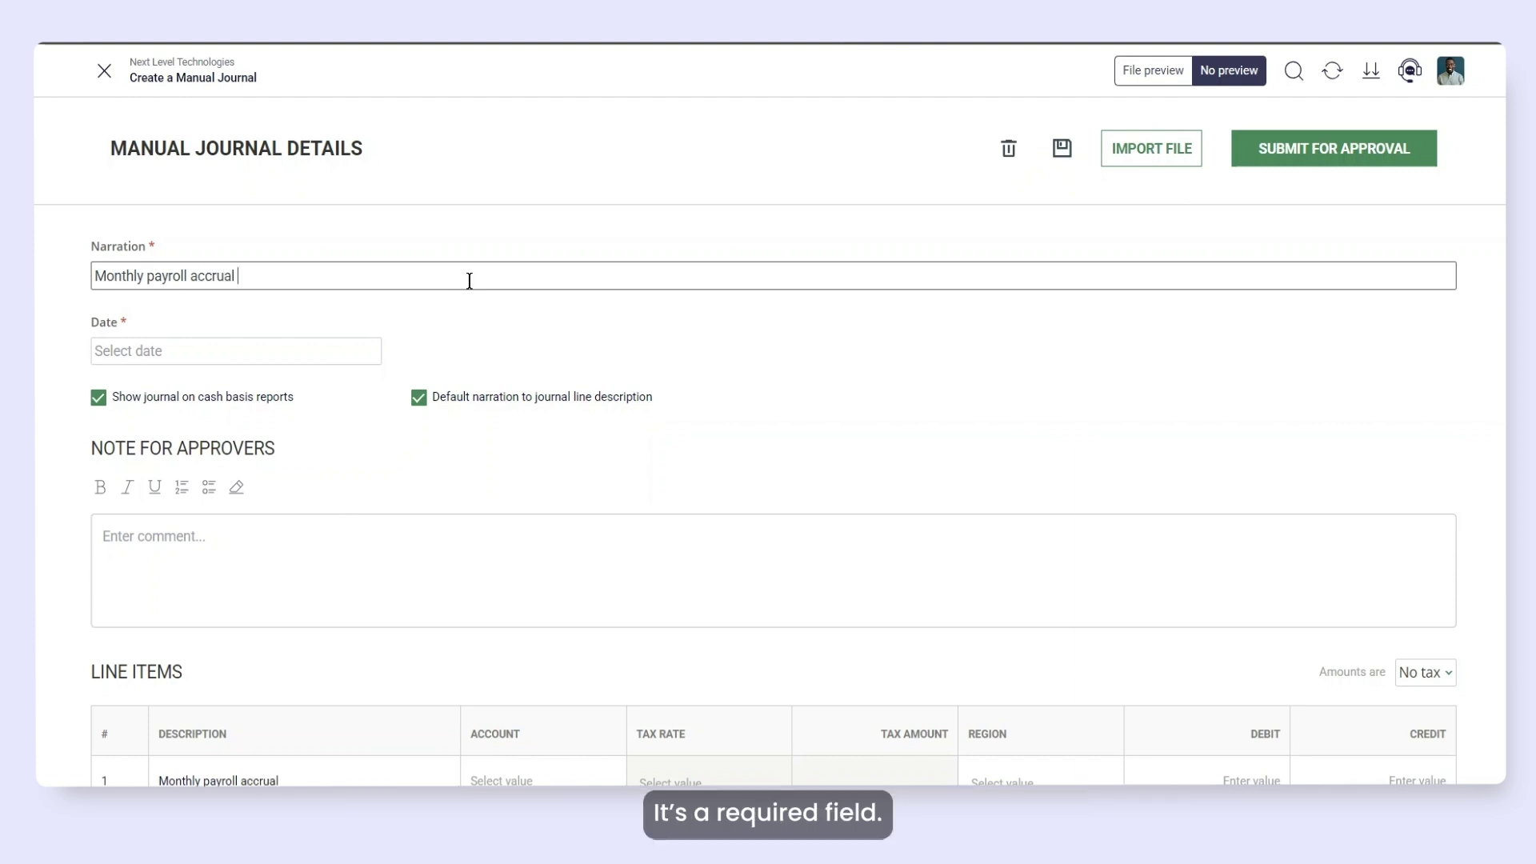
type(" for June 202")
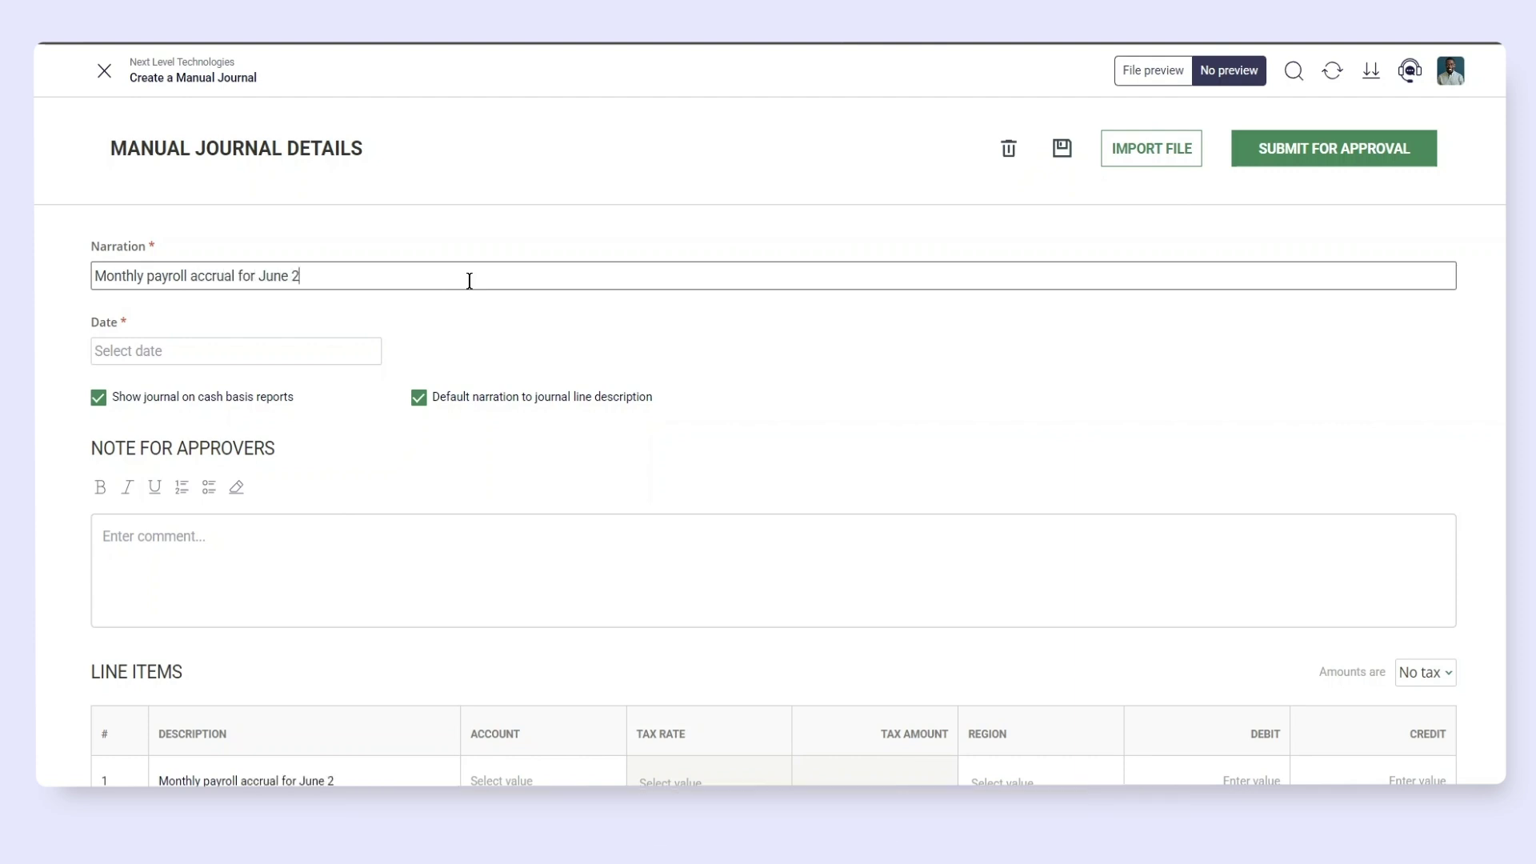
type("5")
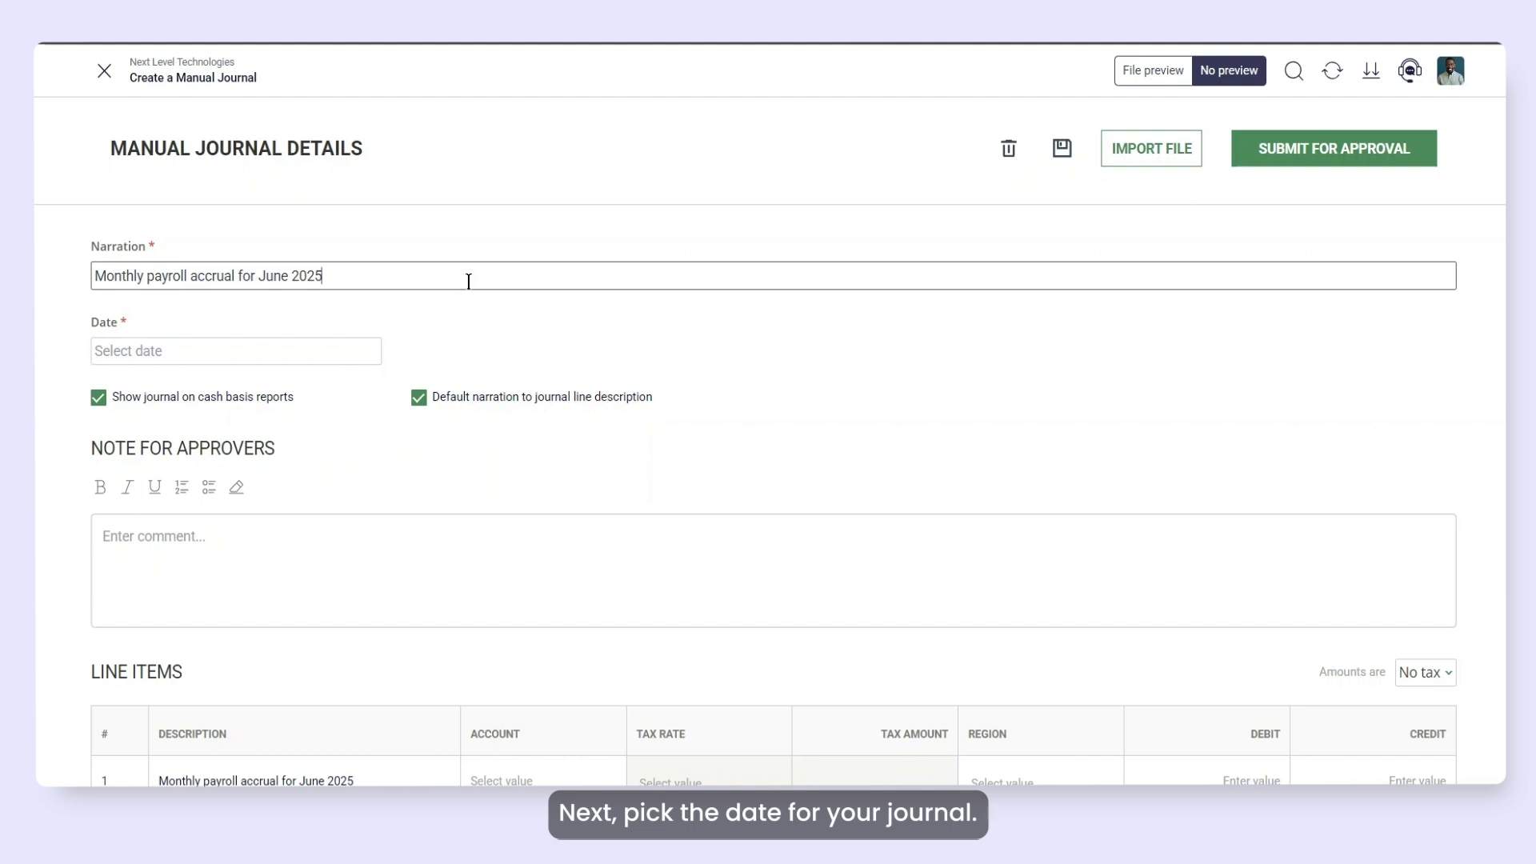
- Date the journal 30 Jun 2025, keep it on cash basis reports, and begin the approver note
left_click(298, 349)
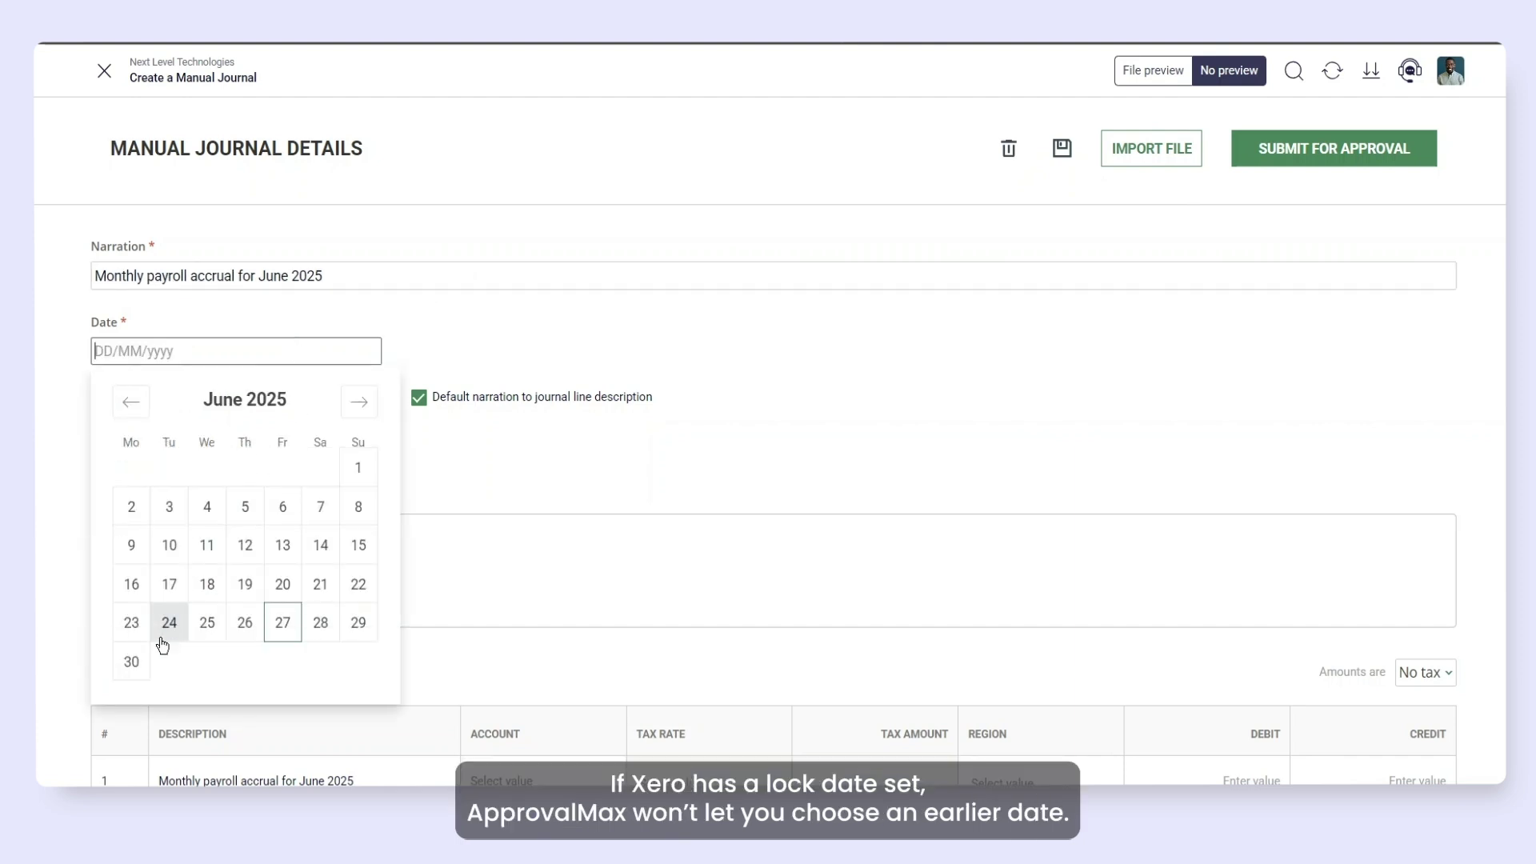
left_click(129, 672)
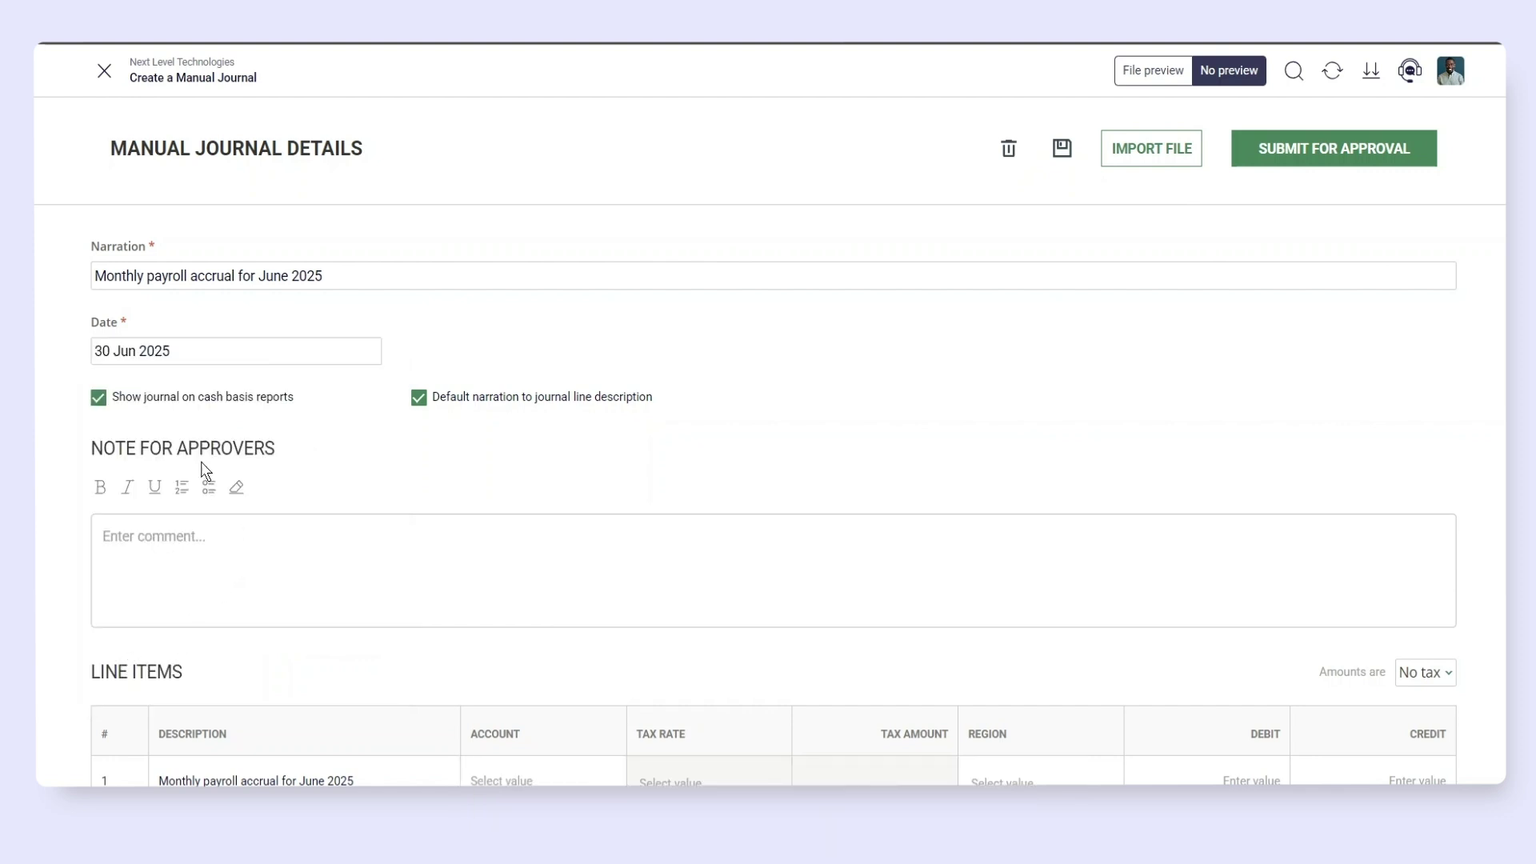
left_click(101, 400)
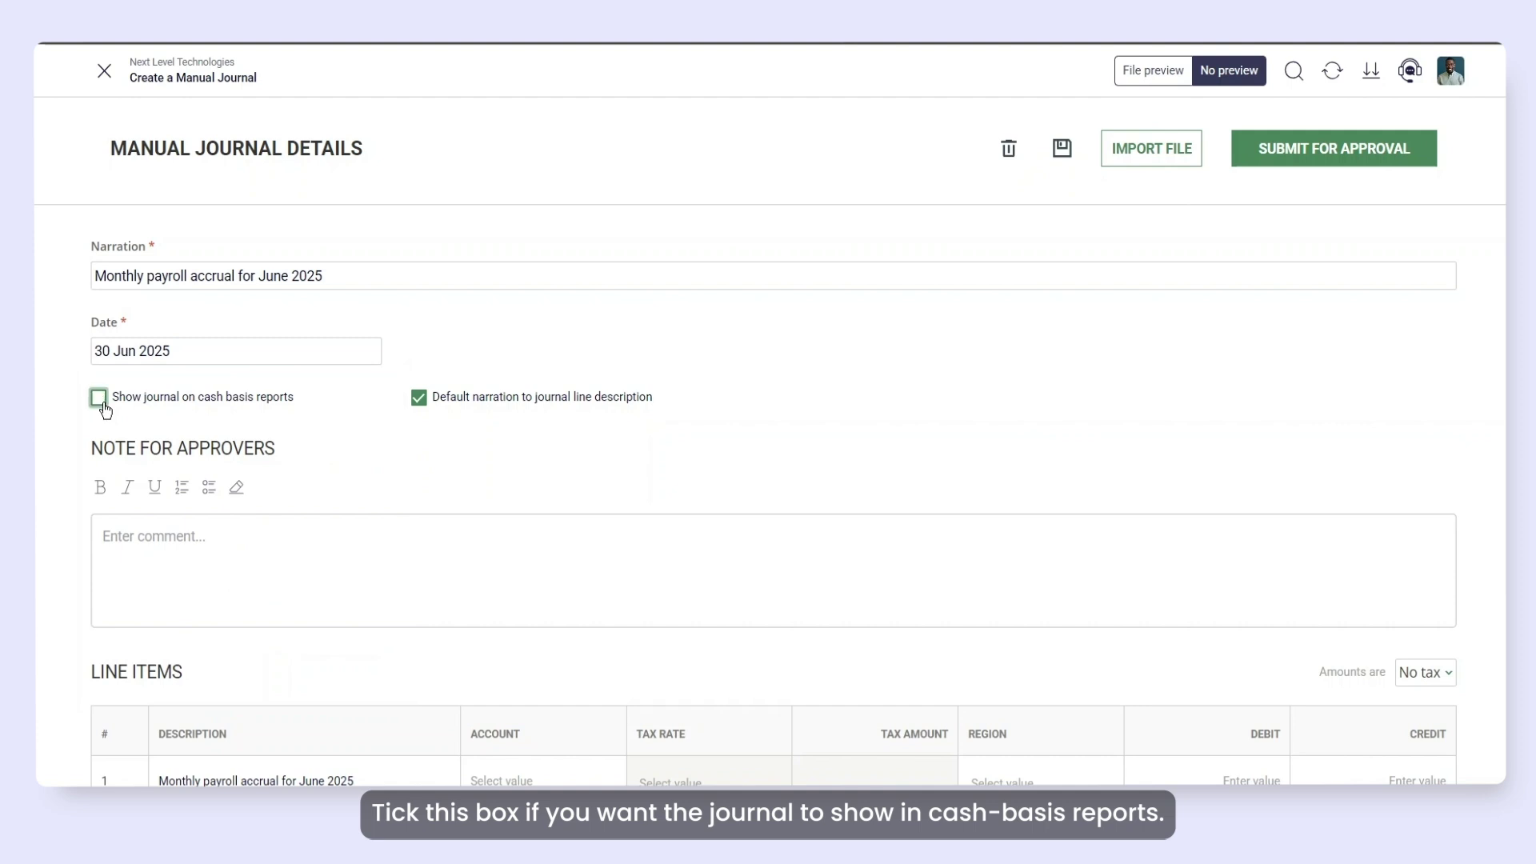
left_click(98, 398)
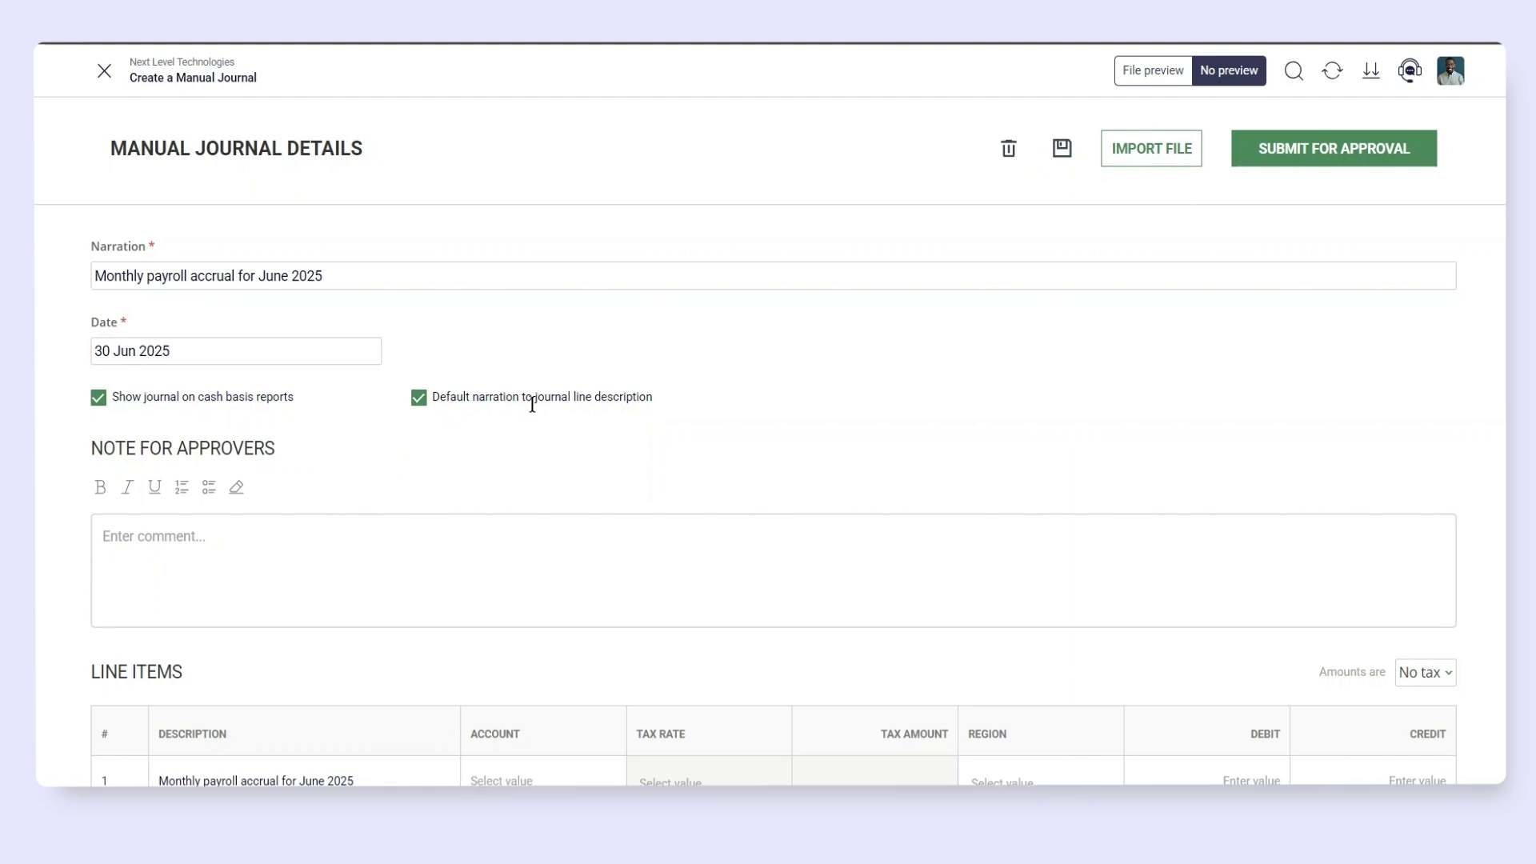
left_click(358, 572)
type("This journal")
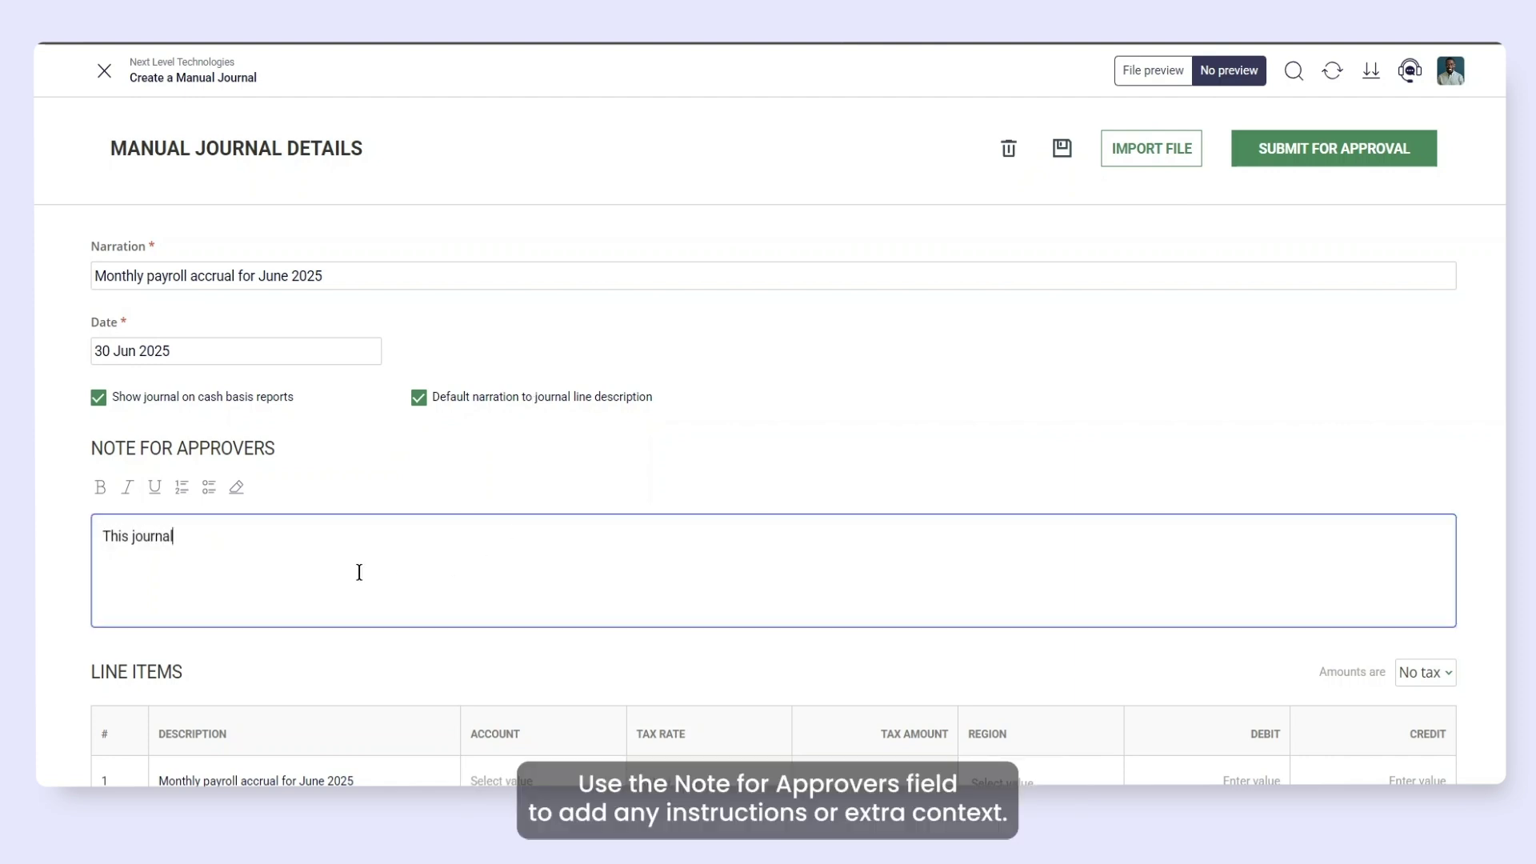
type(" reflects the payroll")
type(" accrual for June 2025, pending the final payroll run. Please revie")
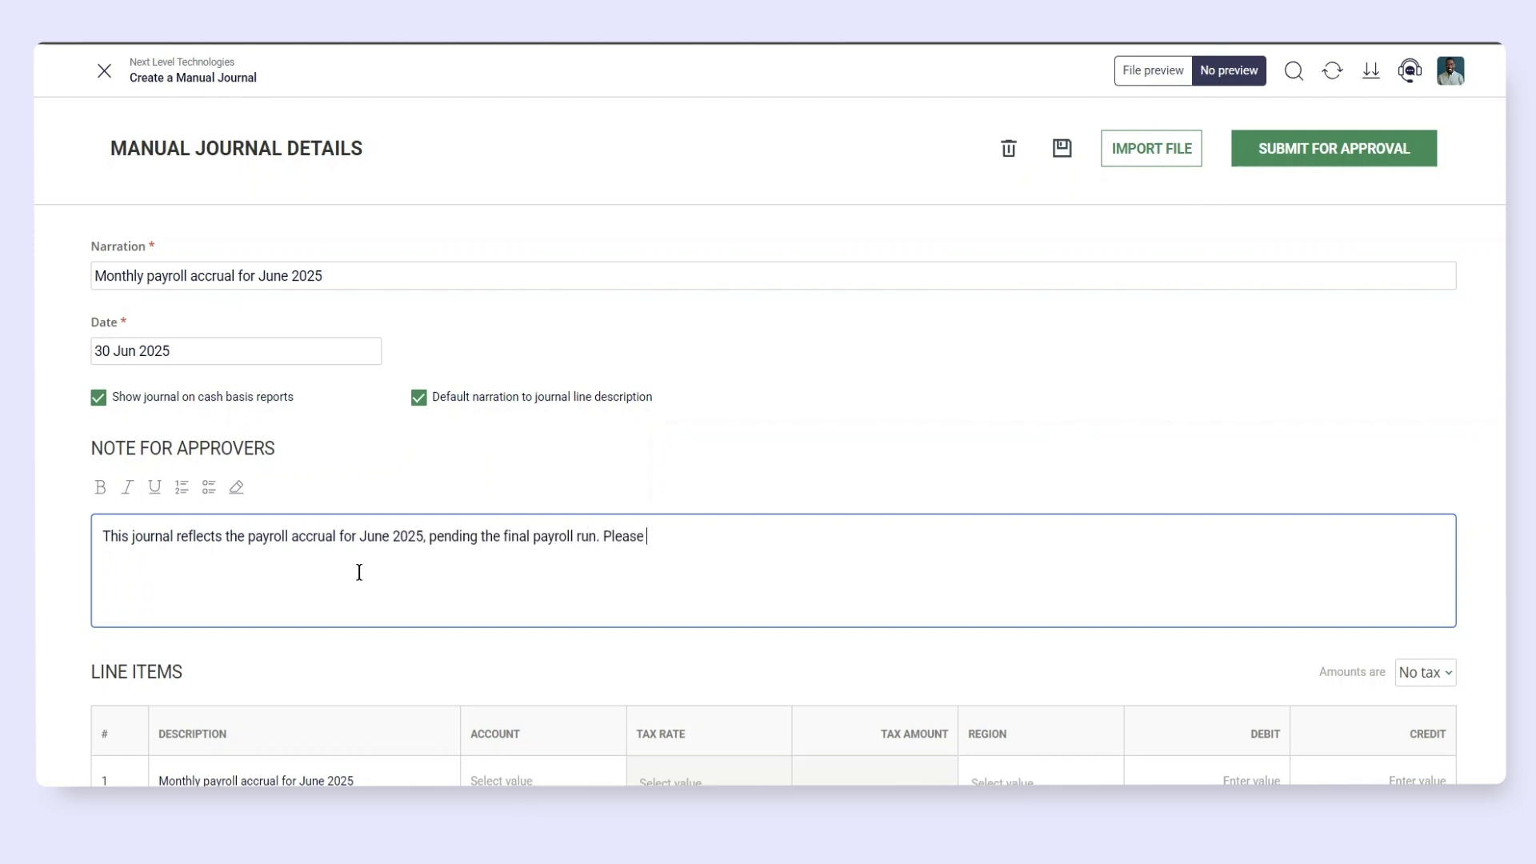
type("w and confirm accuracy.")
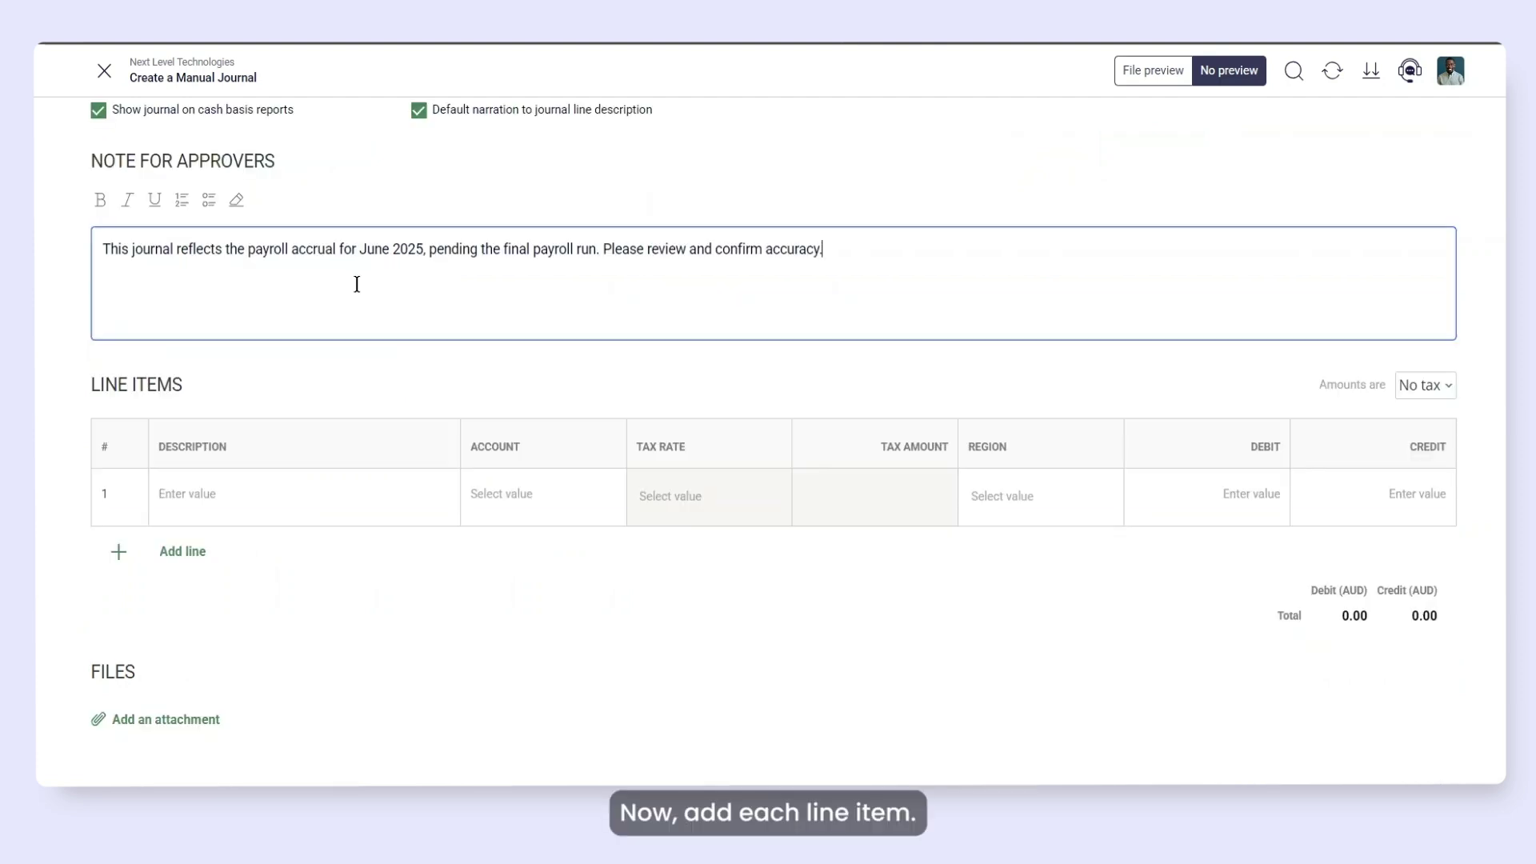
- Make amounts tax inclusive and set line 1 to 477 Wages and Salaries, GST 10%, North, with a debit
left_click(1448, 388)
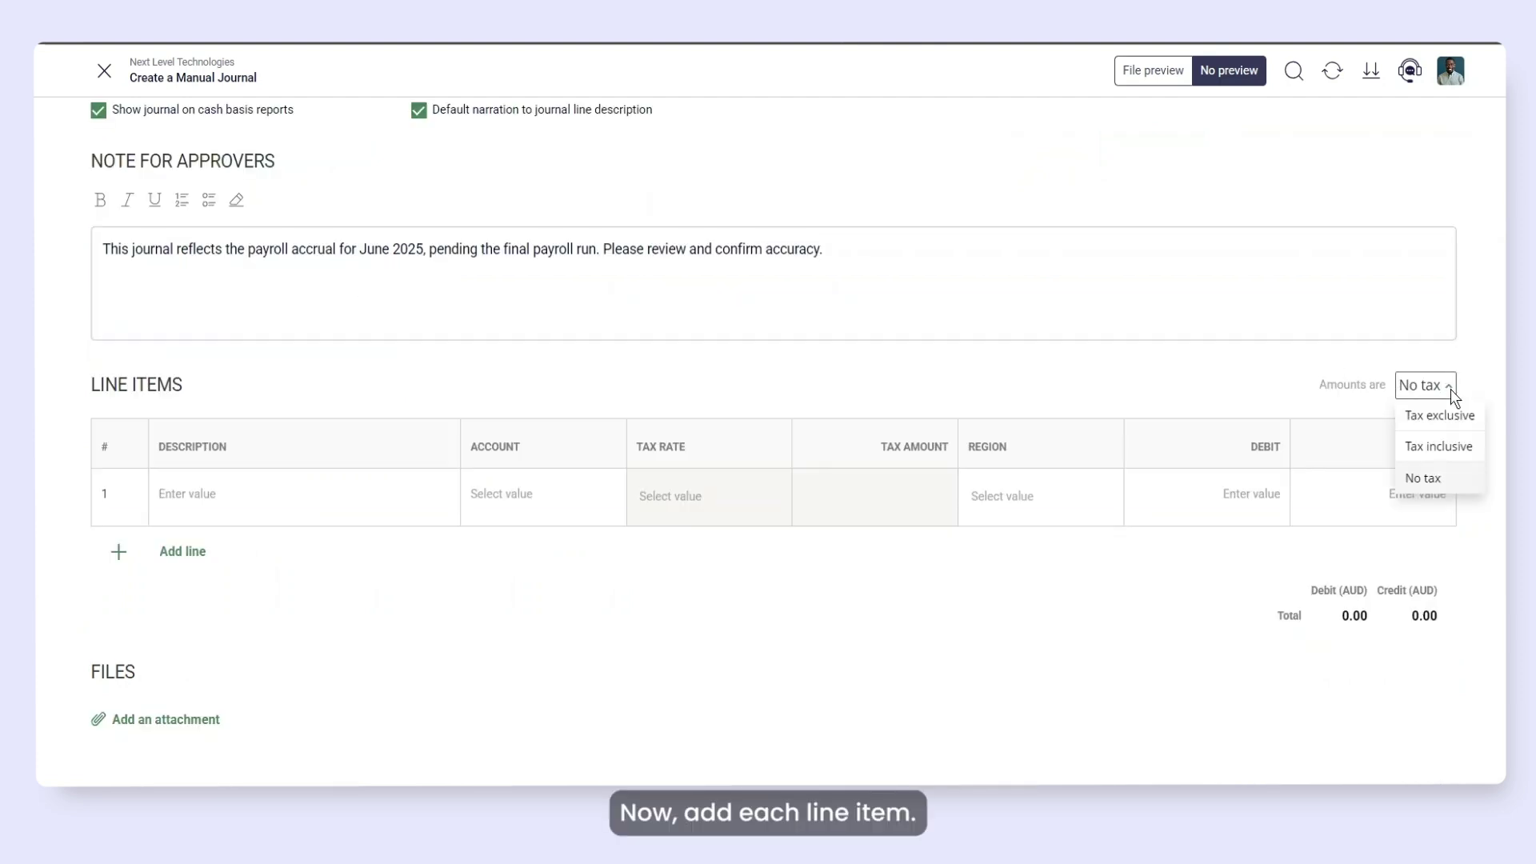
left_click(1442, 447)
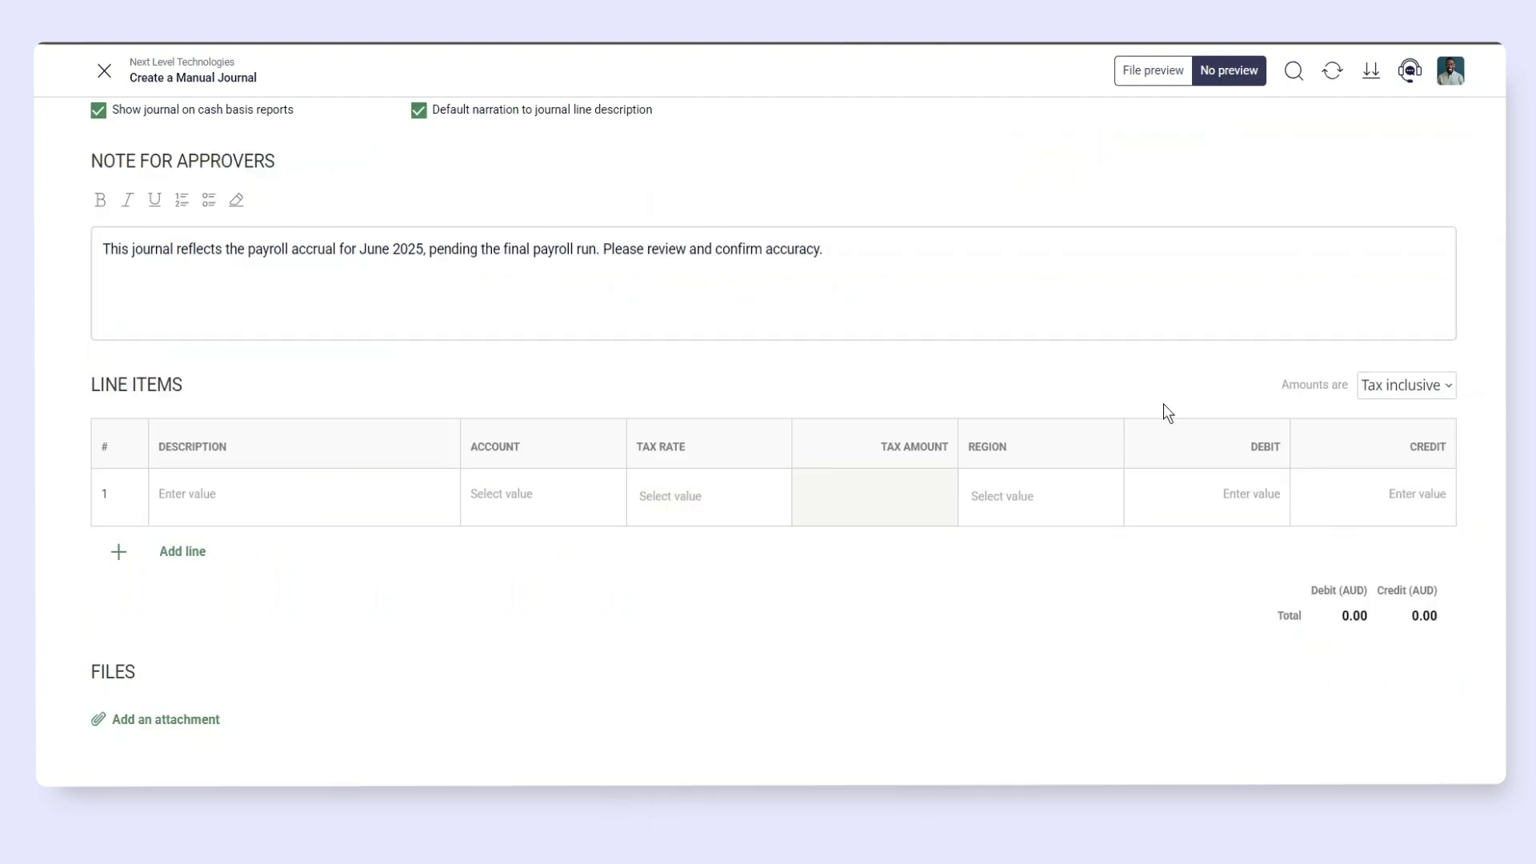
type("Payroll expense accrual")
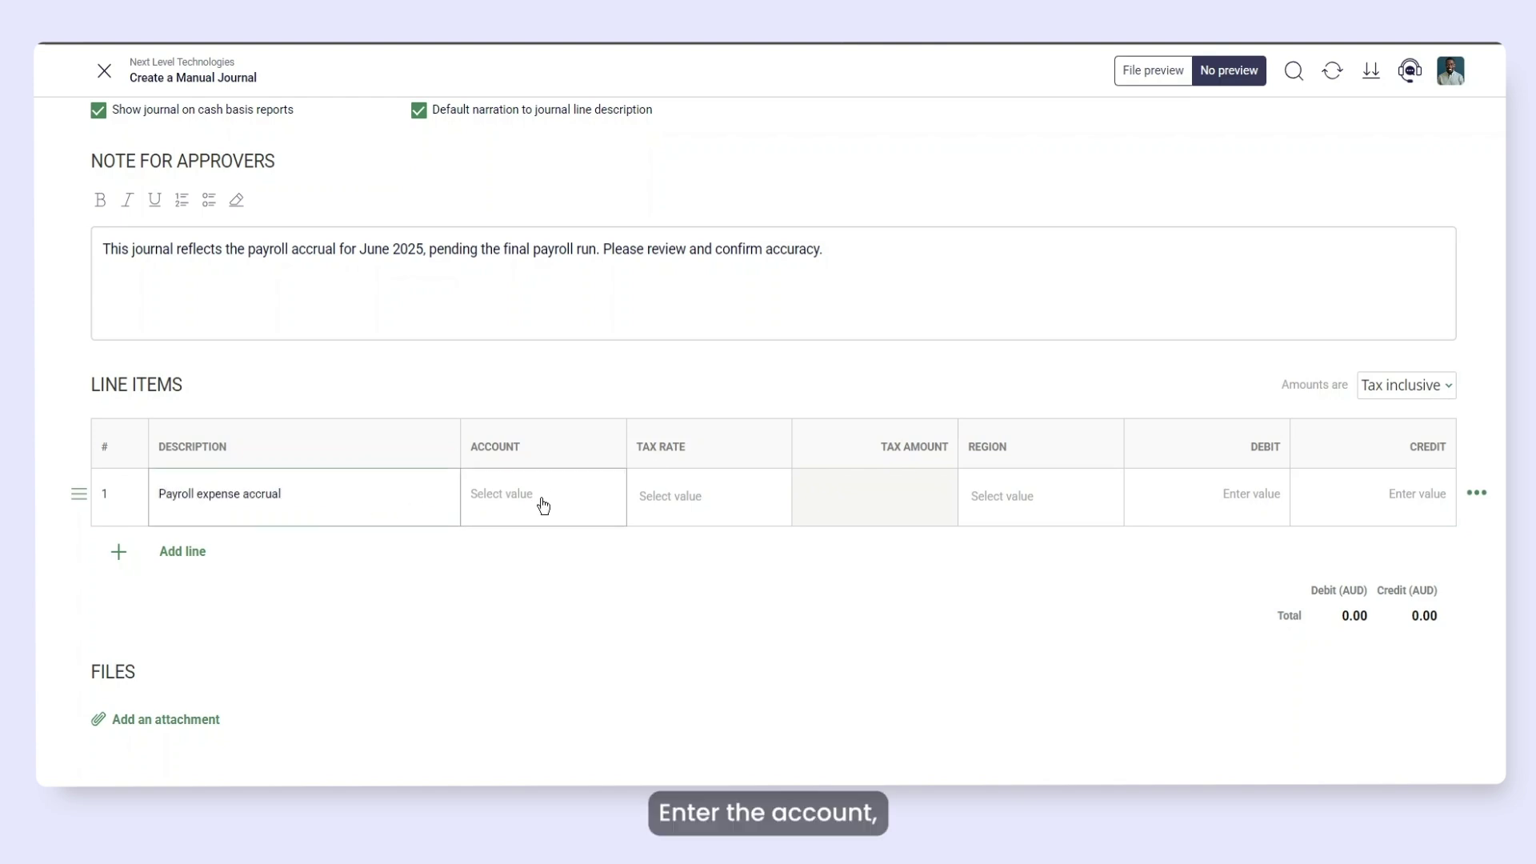
left_click(542, 504)
left_click(532, 679)
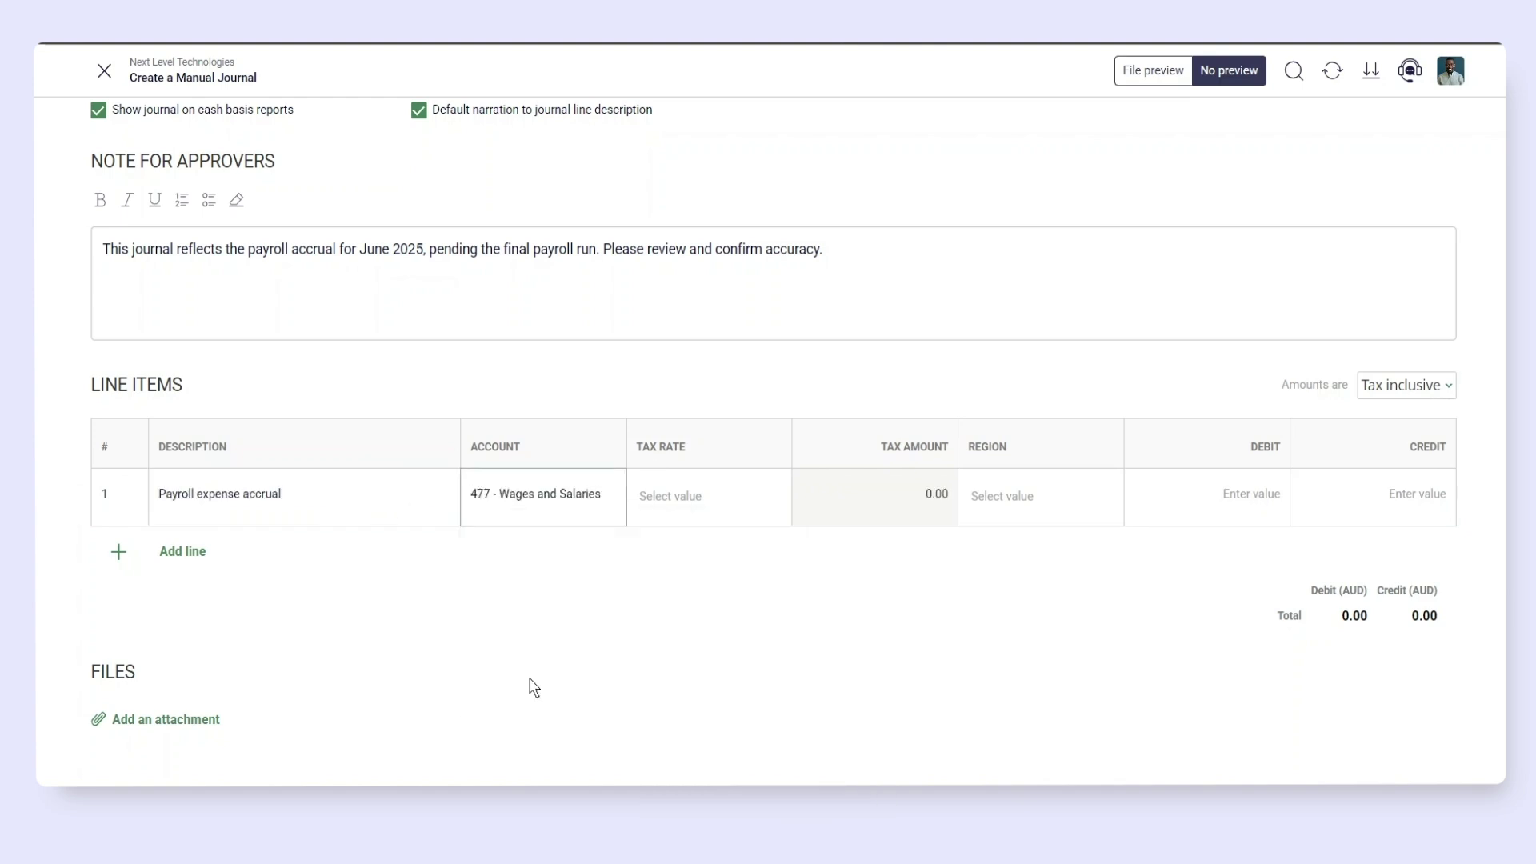
left_click(727, 504)
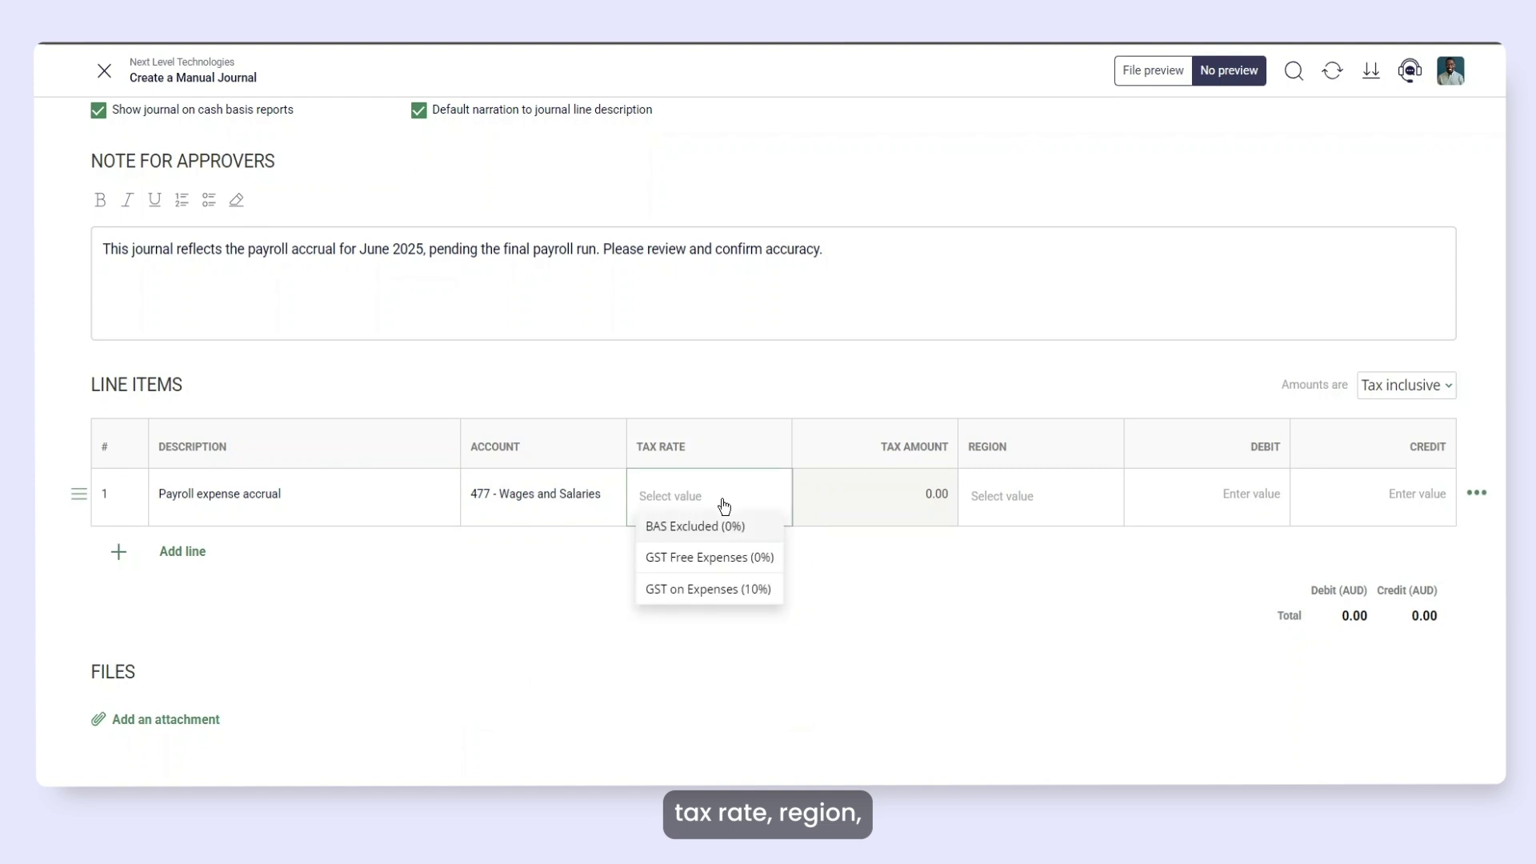
left_click(700, 595)
left_click(1020, 495)
left_click(1039, 555)
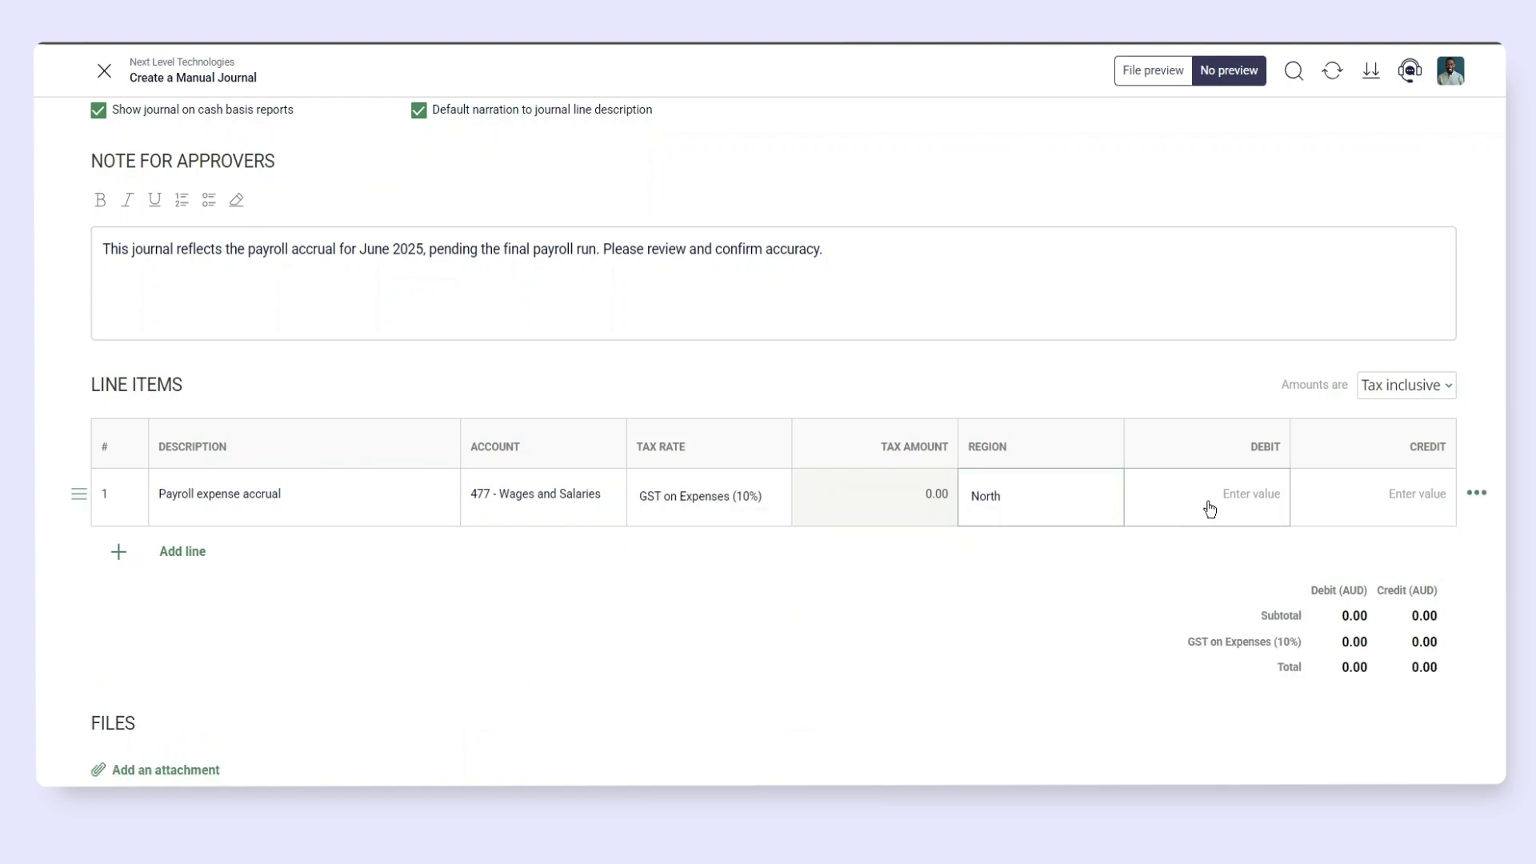
left_click(1210, 509)
type("25,000.00")
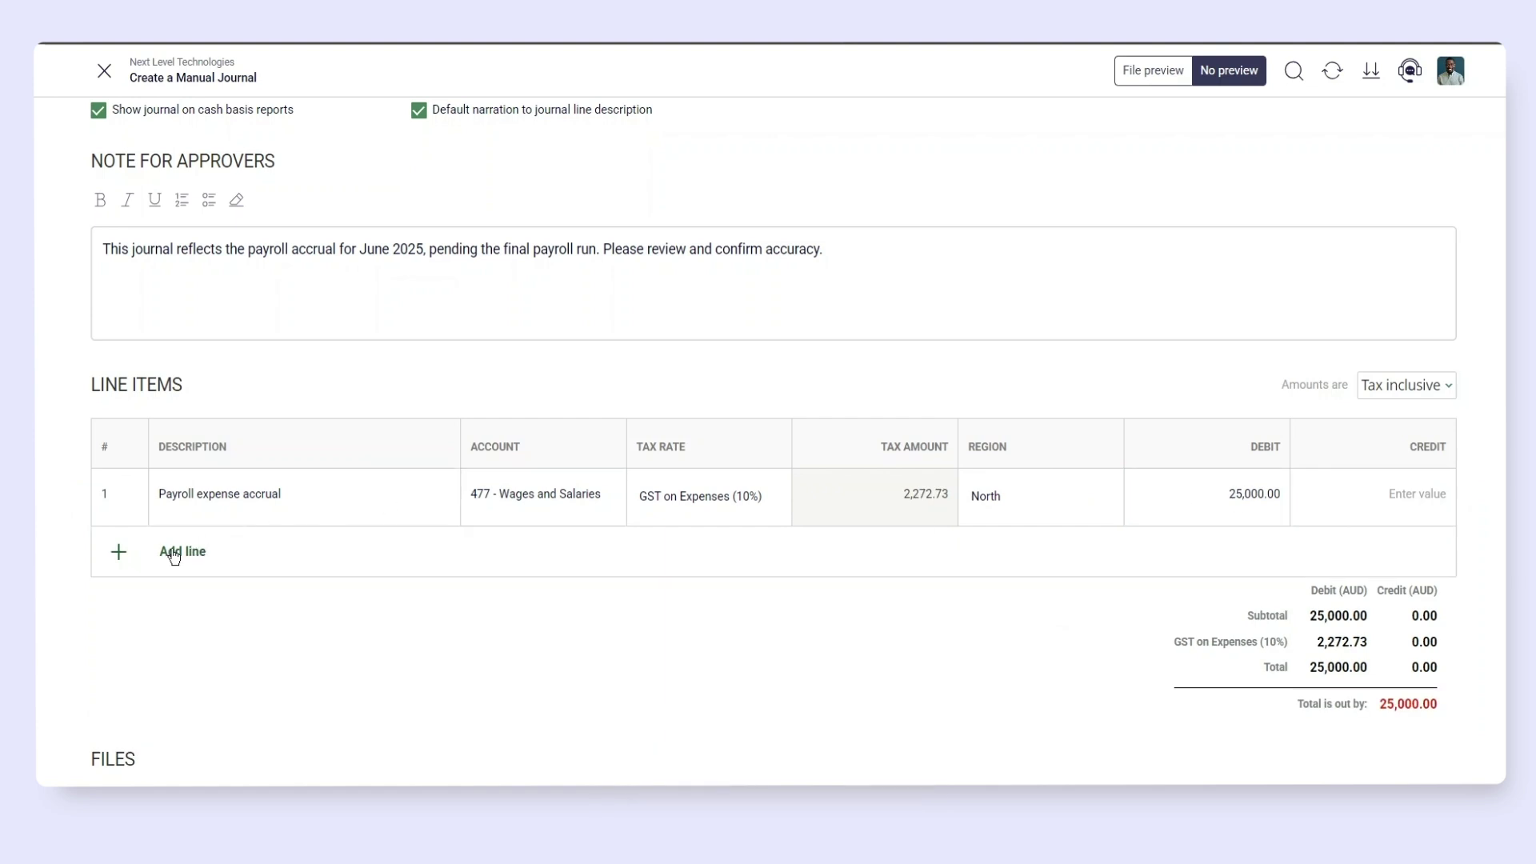
- Add line 2 crediting 25,000.00 to 805 Accrued Liabilities, GST on Expenses (10%), North
left_click(172, 552)
type("Accrued payroll liability")
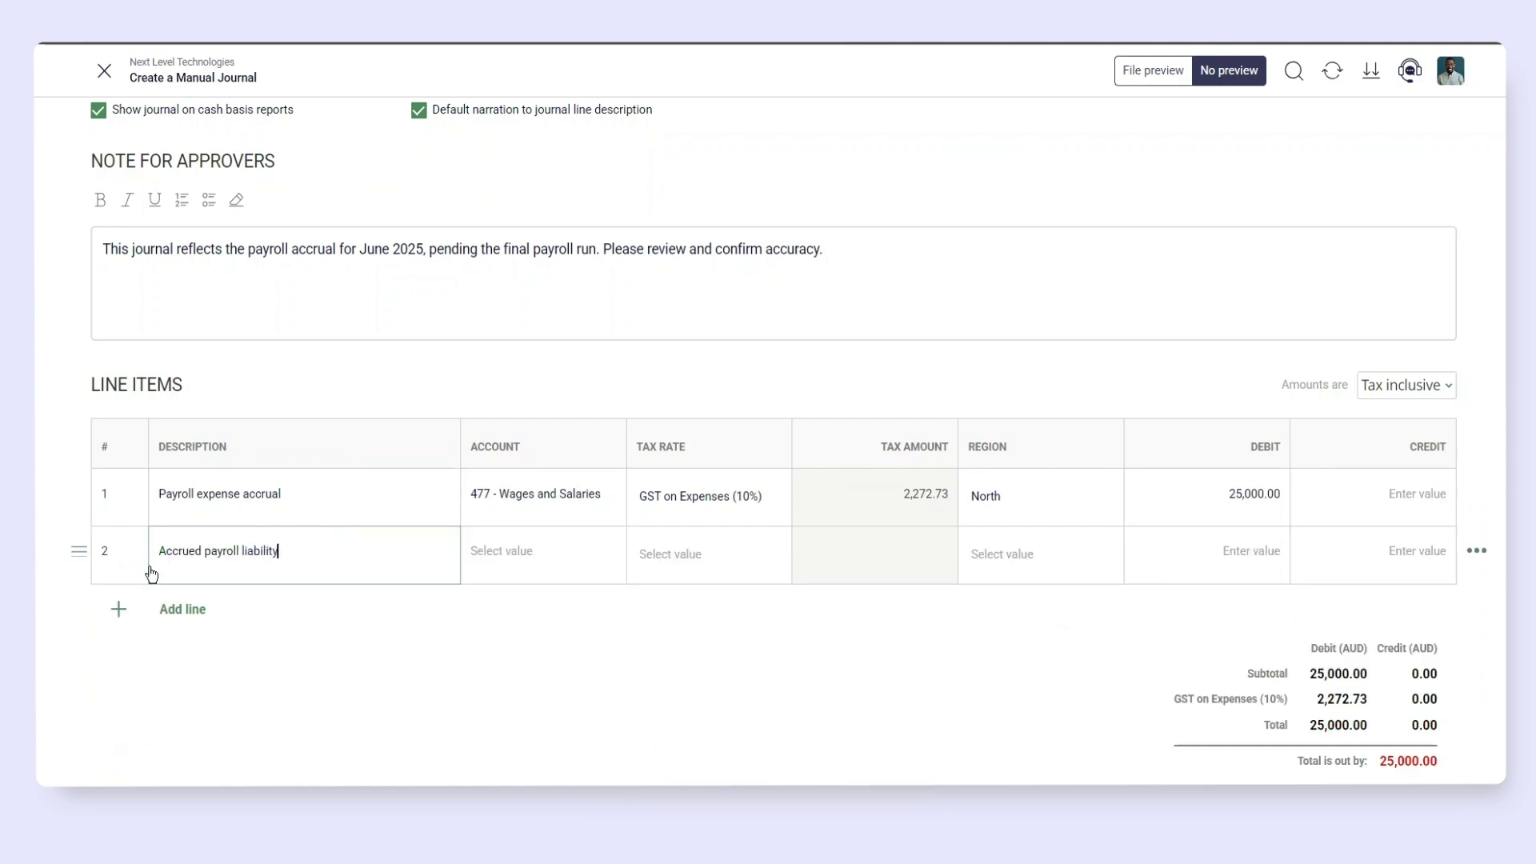
left_click(521, 564)
type("ac")
left_click(578, 699)
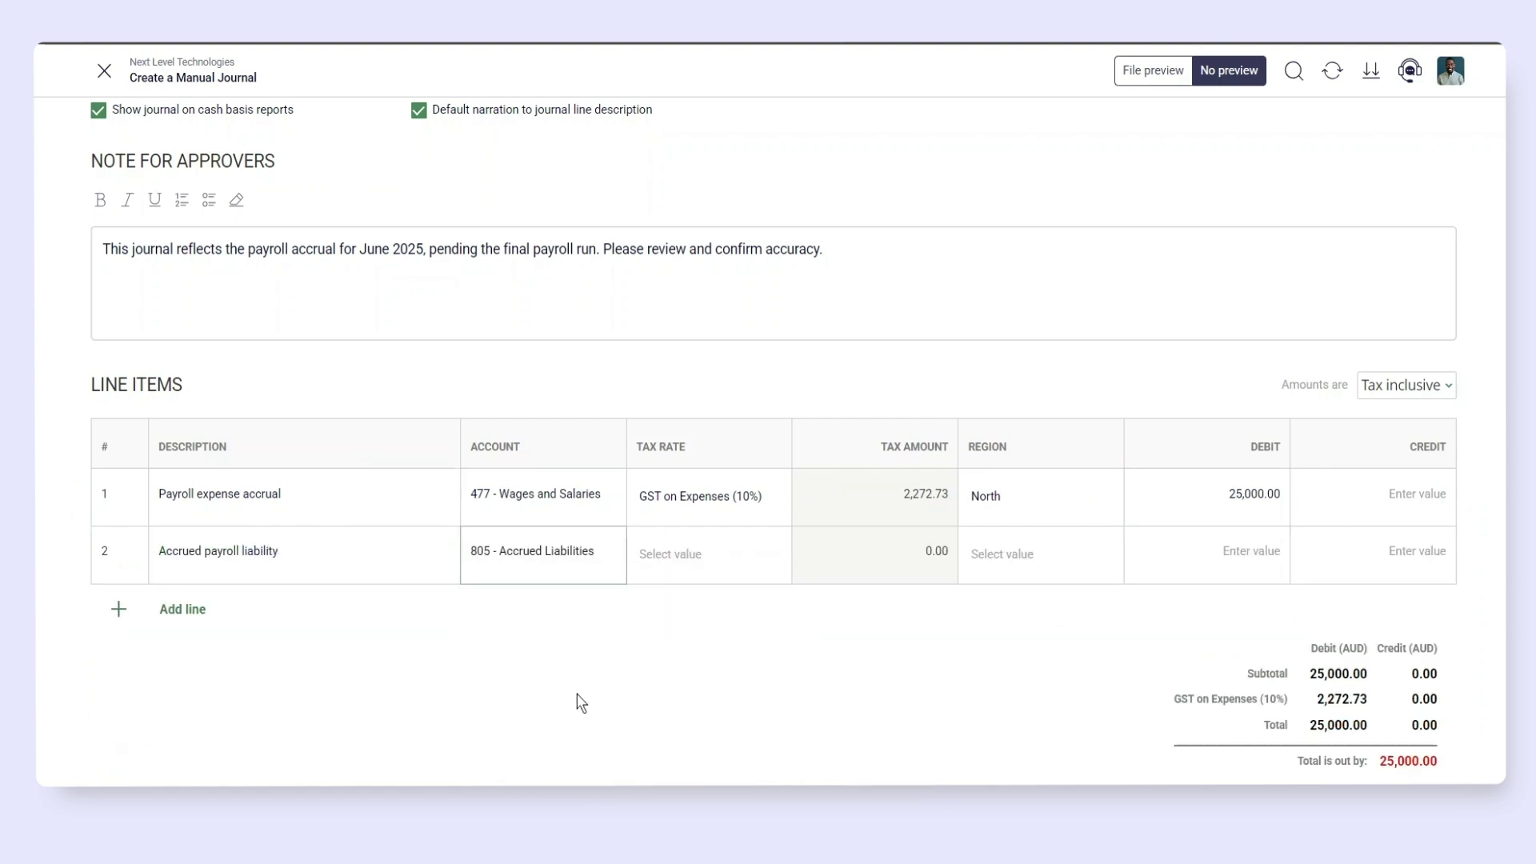
left_click(741, 555)
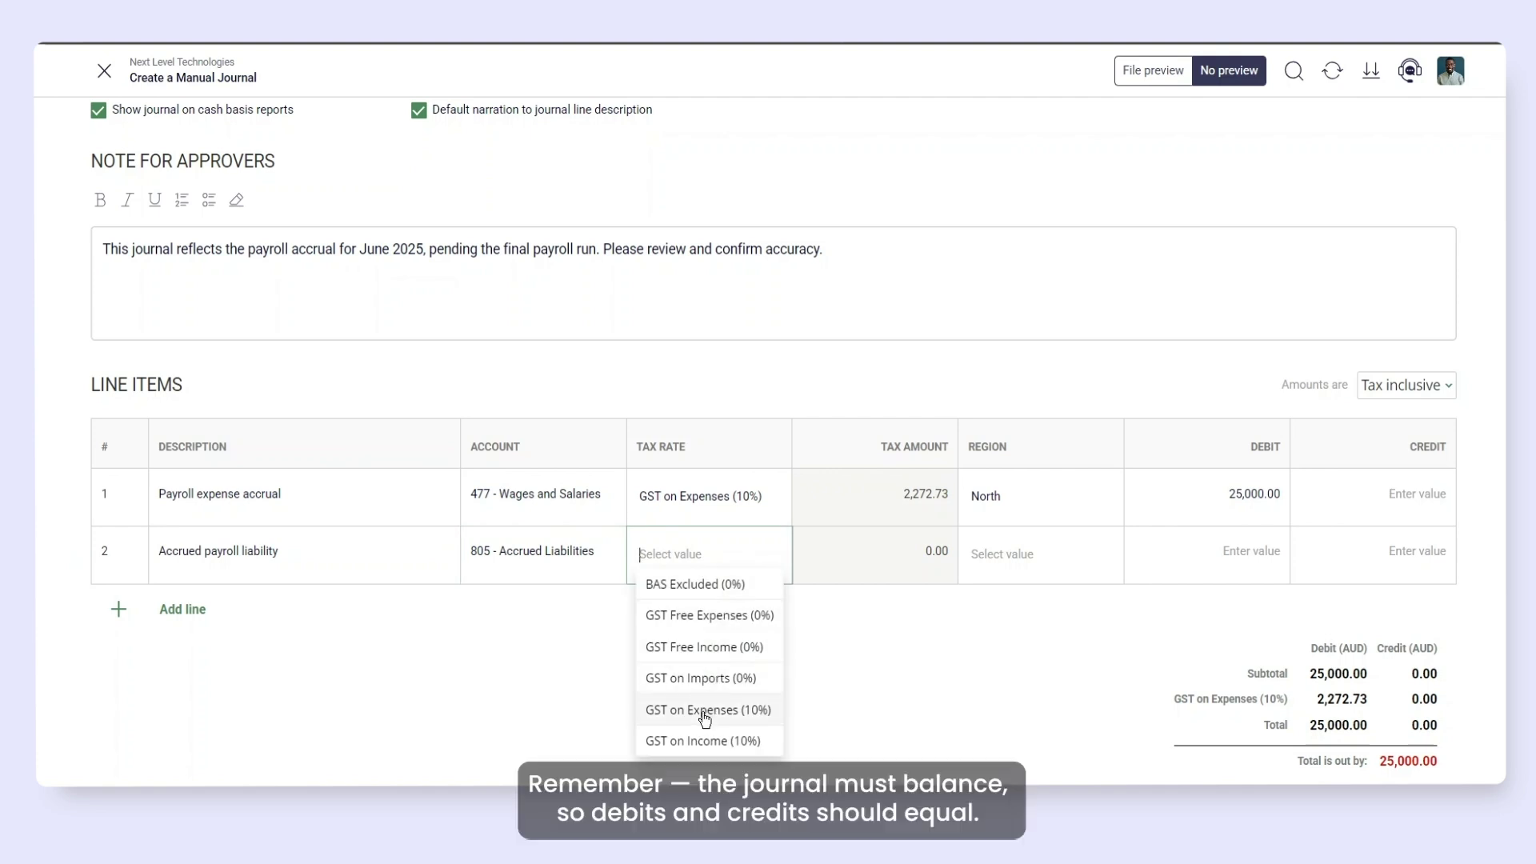
left_click(704, 711)
left_click(1057, 564)
left_click(1061, 615)
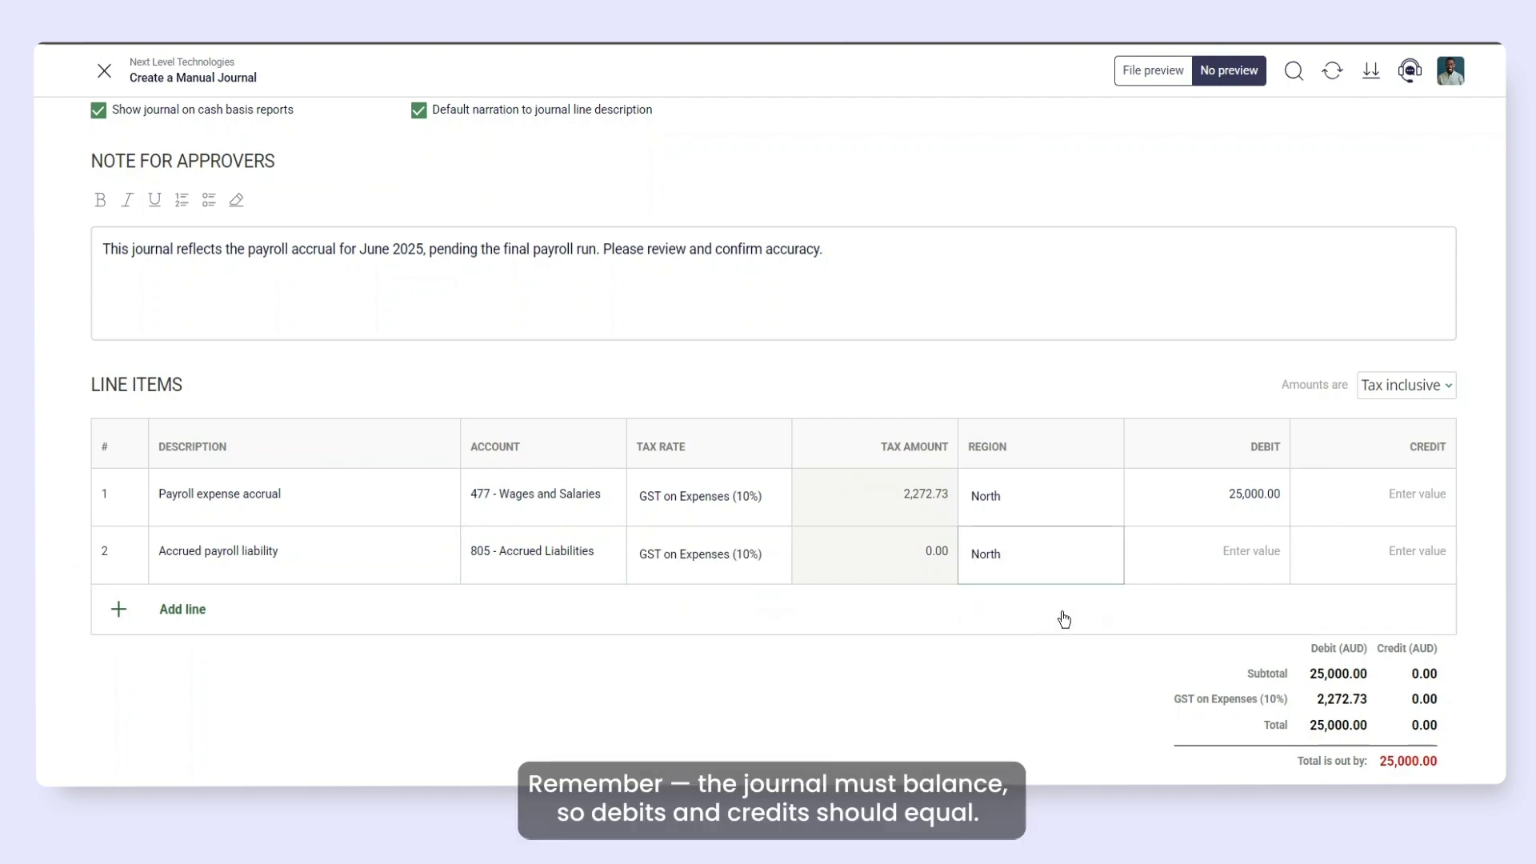
left_click(1399, 574)
type("25000")
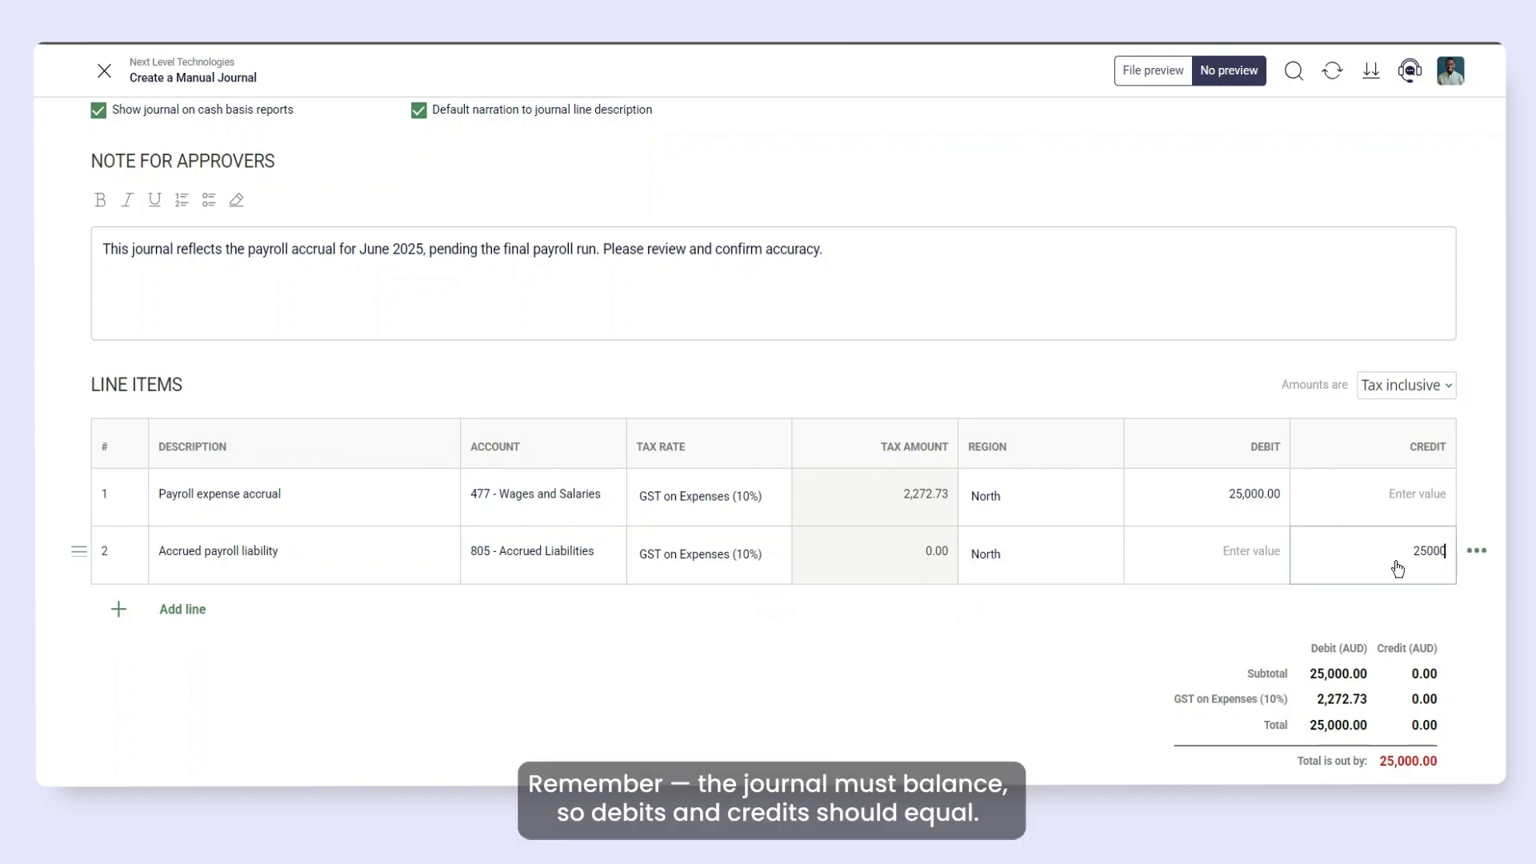
left_click(1165, 643)
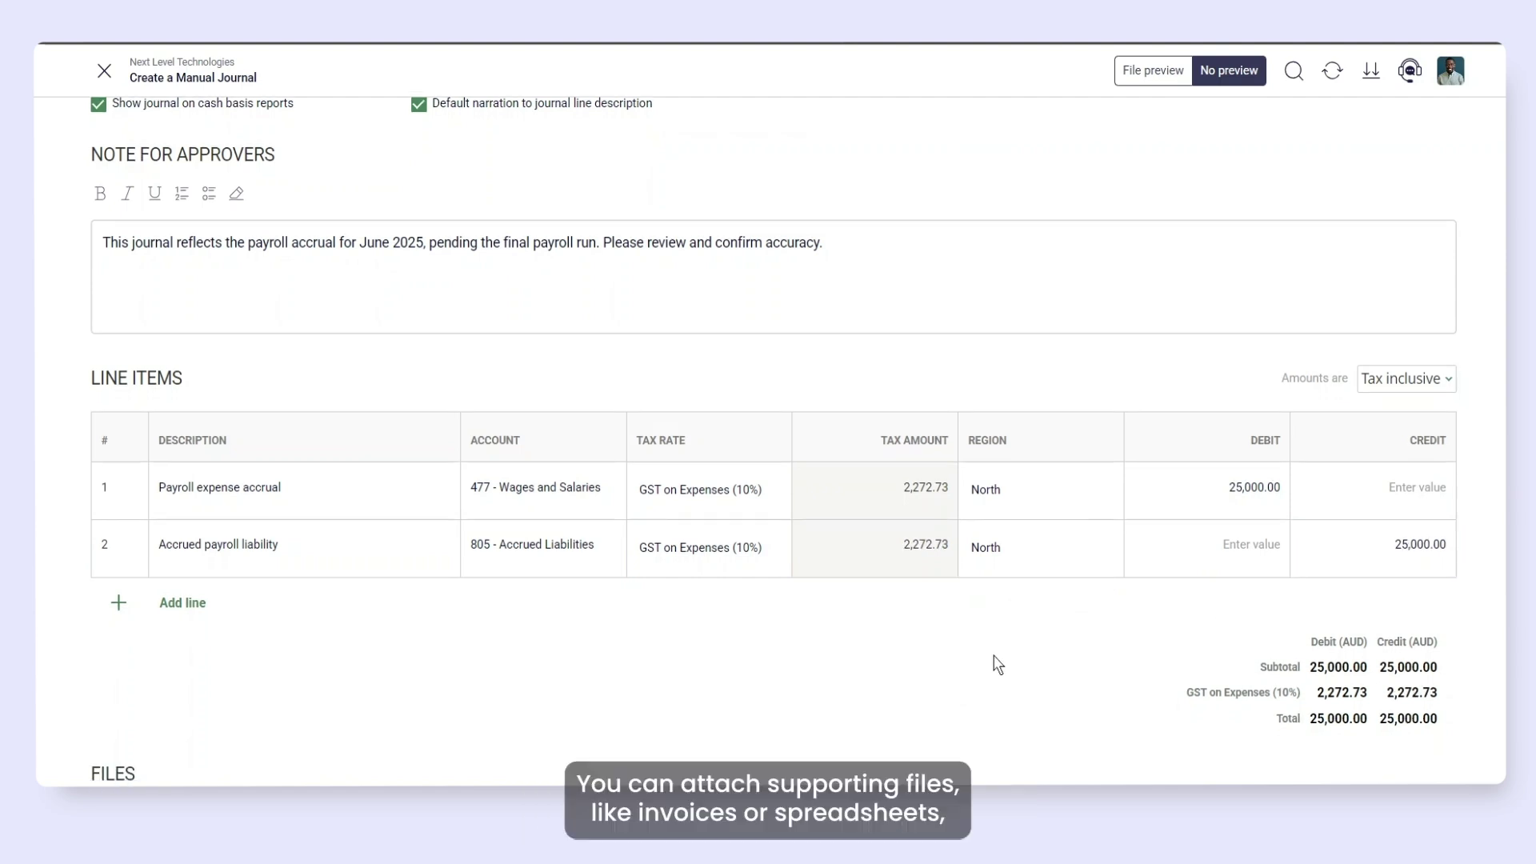
scroll(996, 666, "down", 2)
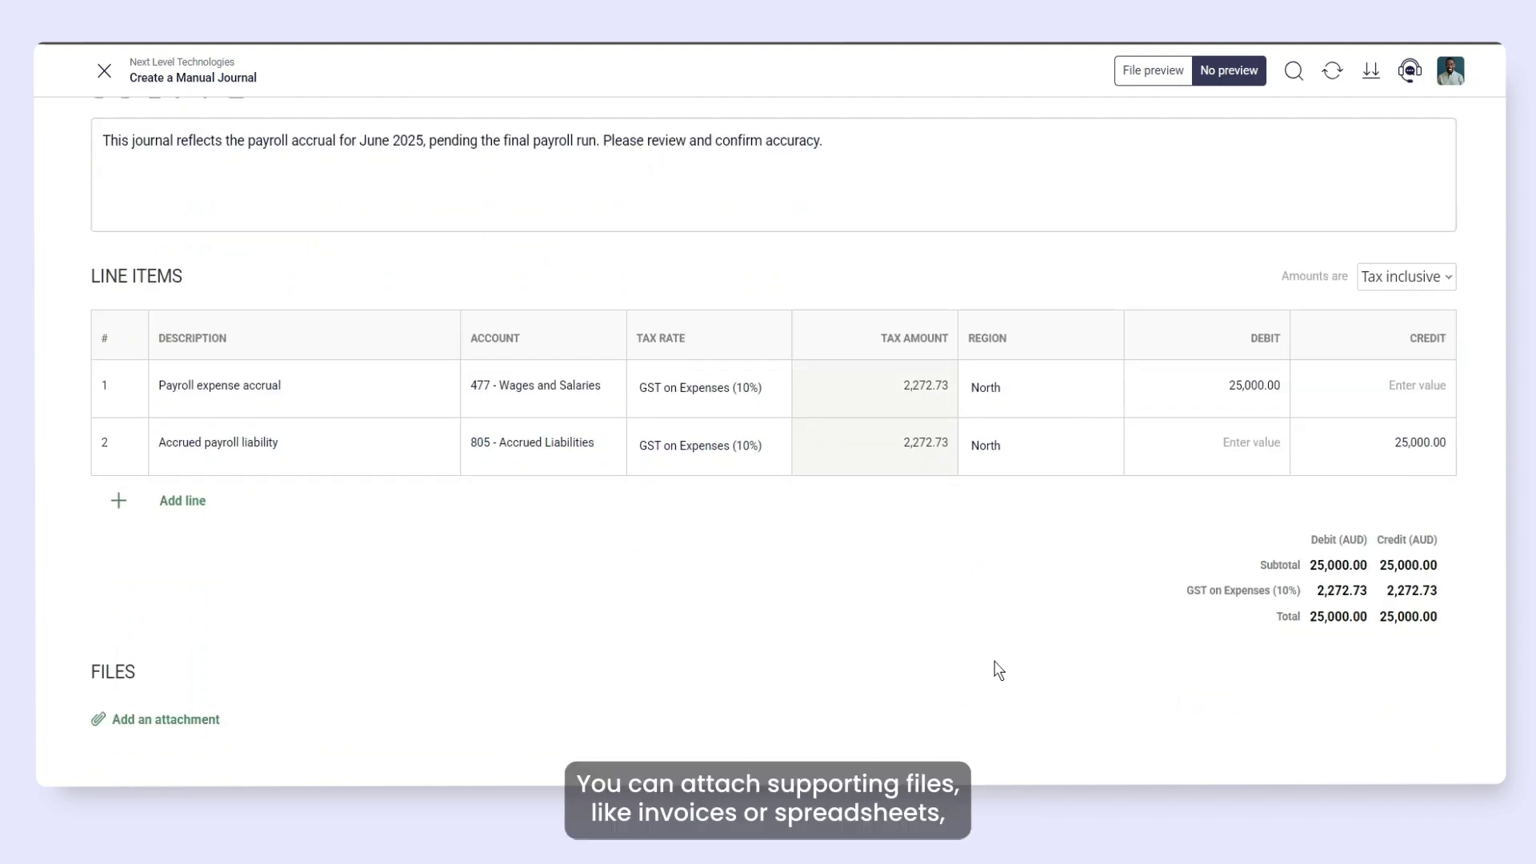
- Attach MJ-0055_june2025.pdf to the journal as a supporting file
left_click(160, 720)
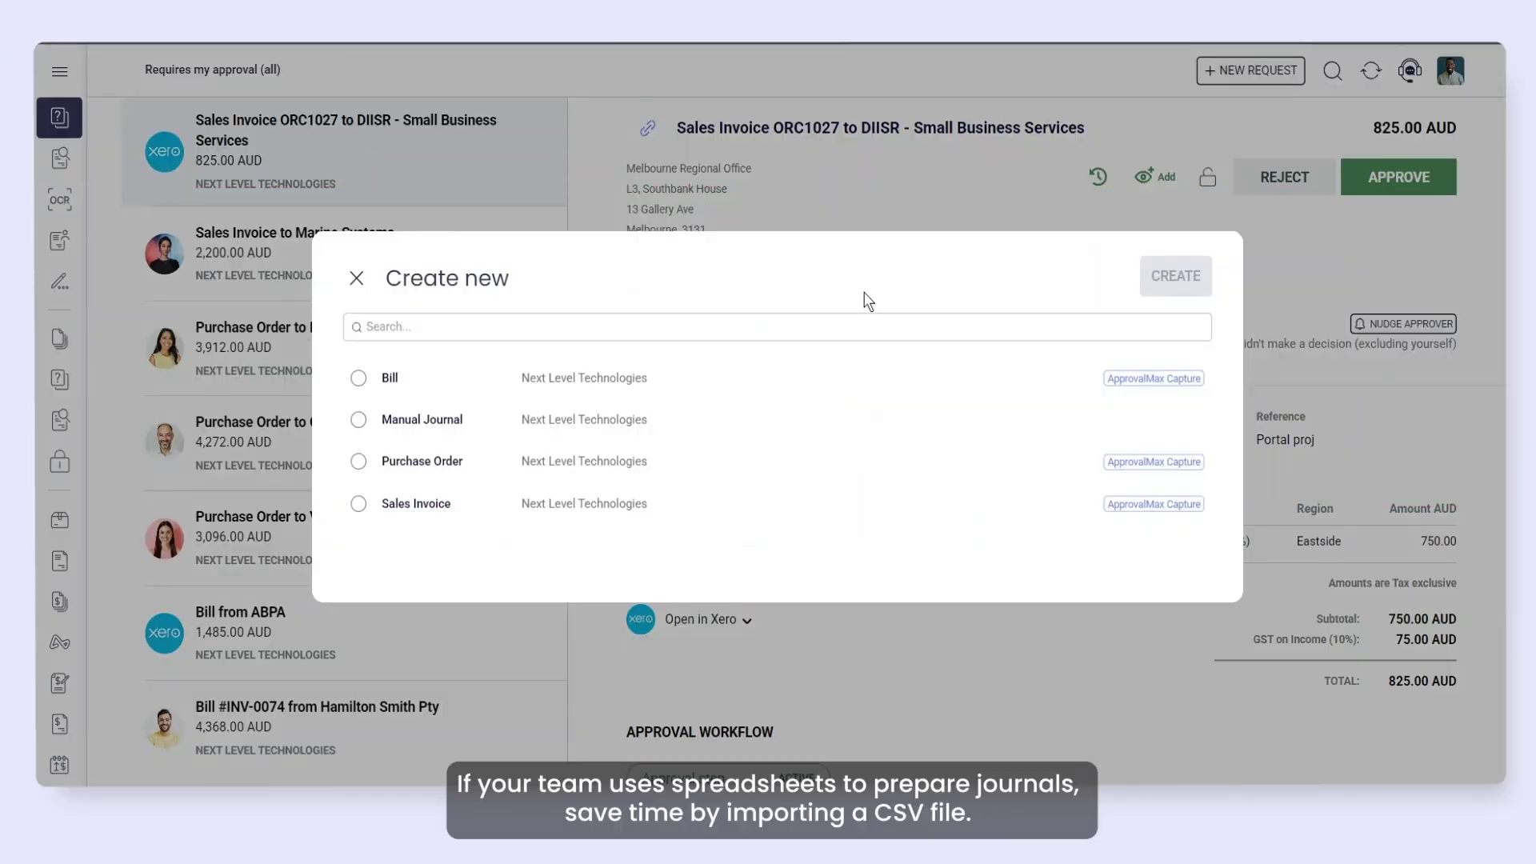
- Create another Manual Journal filled by importing June2025_ManualJournal.csv
left_click(450, 424)
left_click(1174, 279)
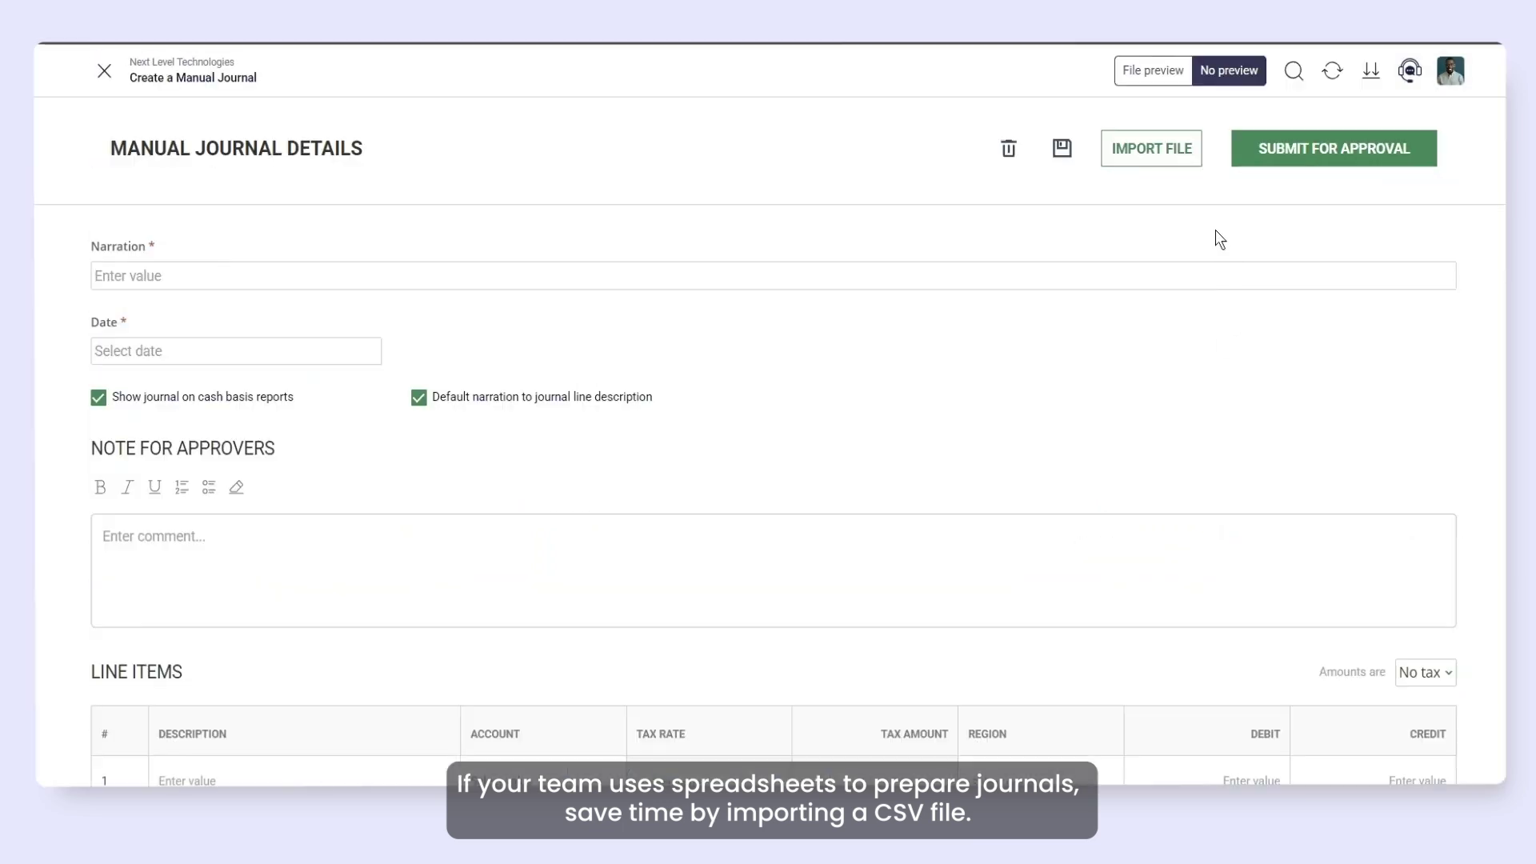
left_click(1114, 168)
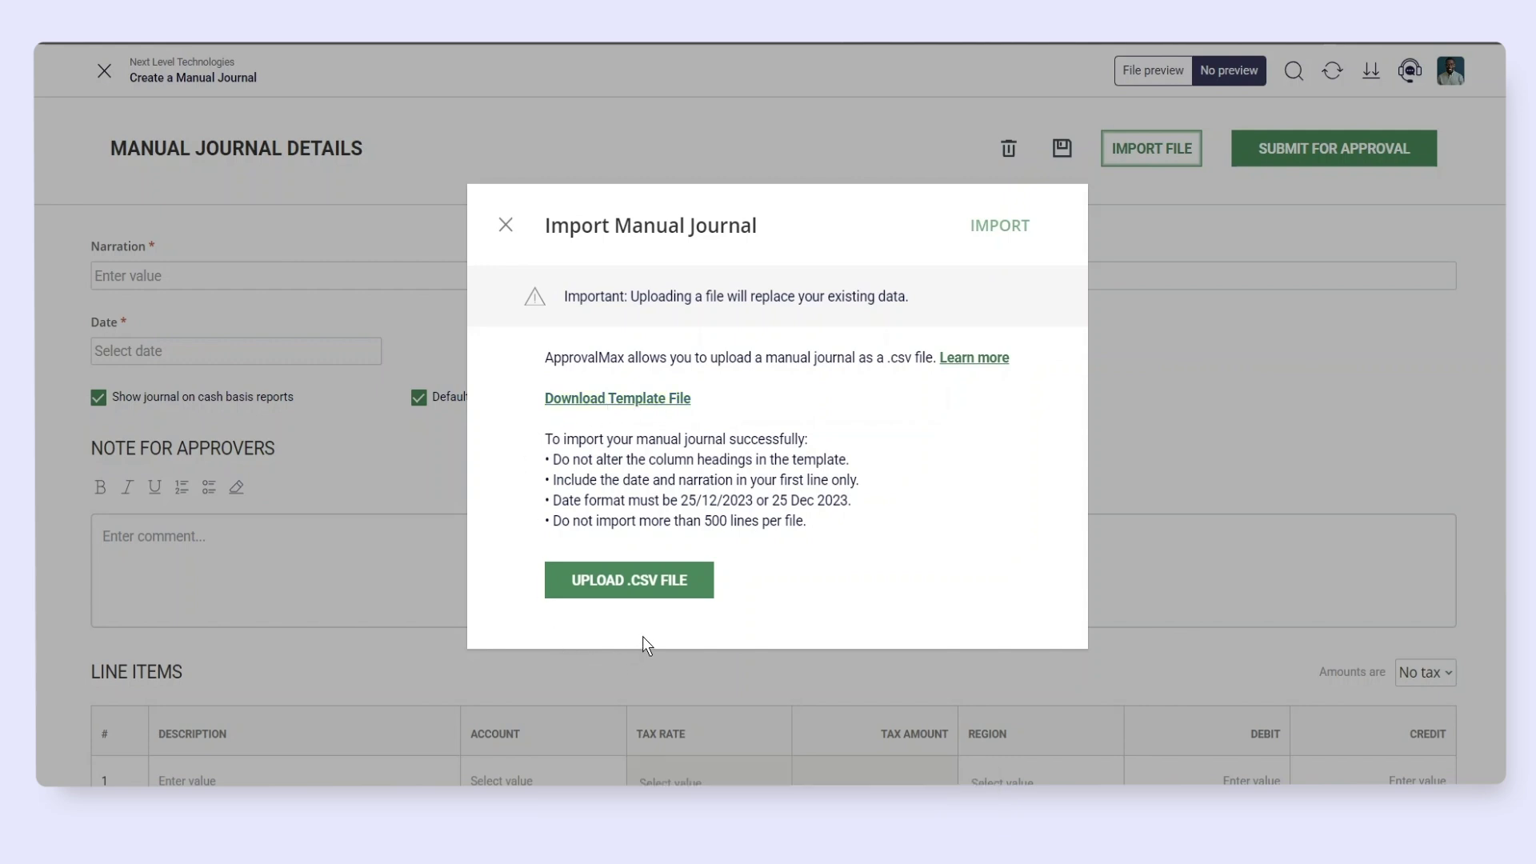
left_click(619, 593)
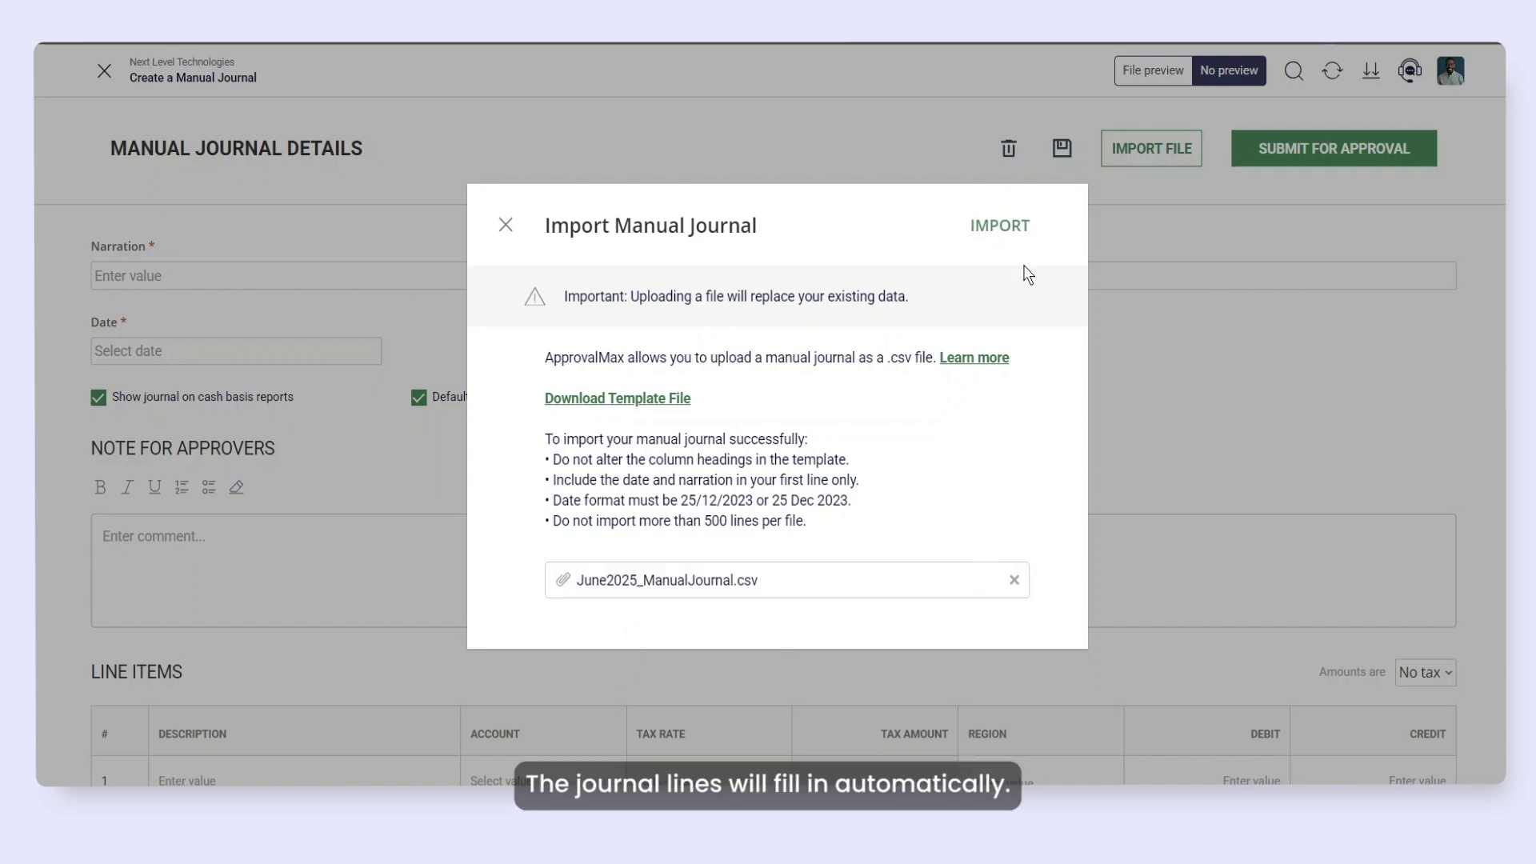
left_click(1001, 226)
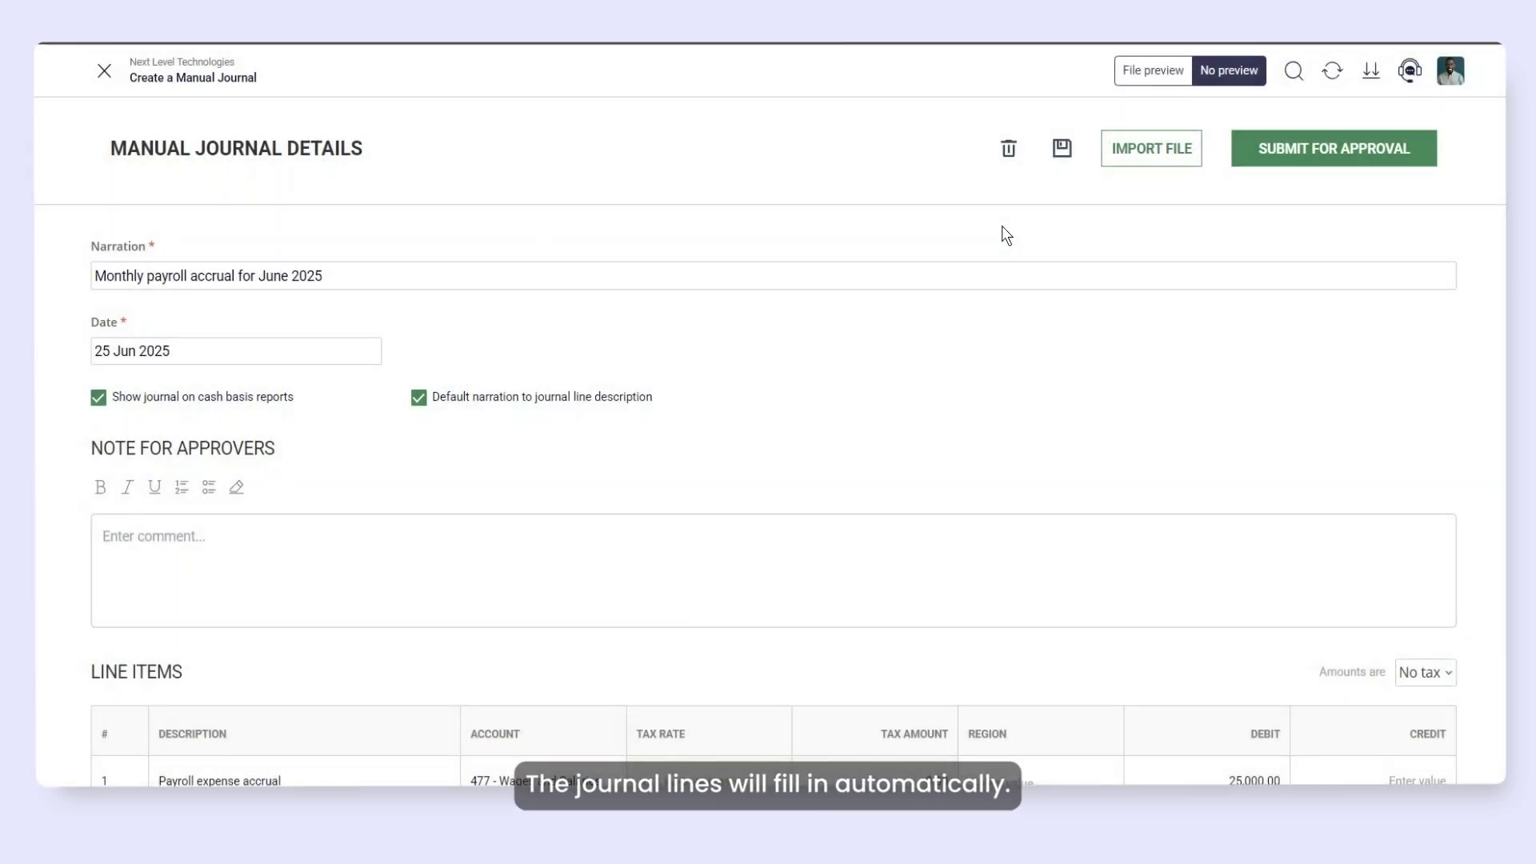
scroll(375, 489, "down", 2)
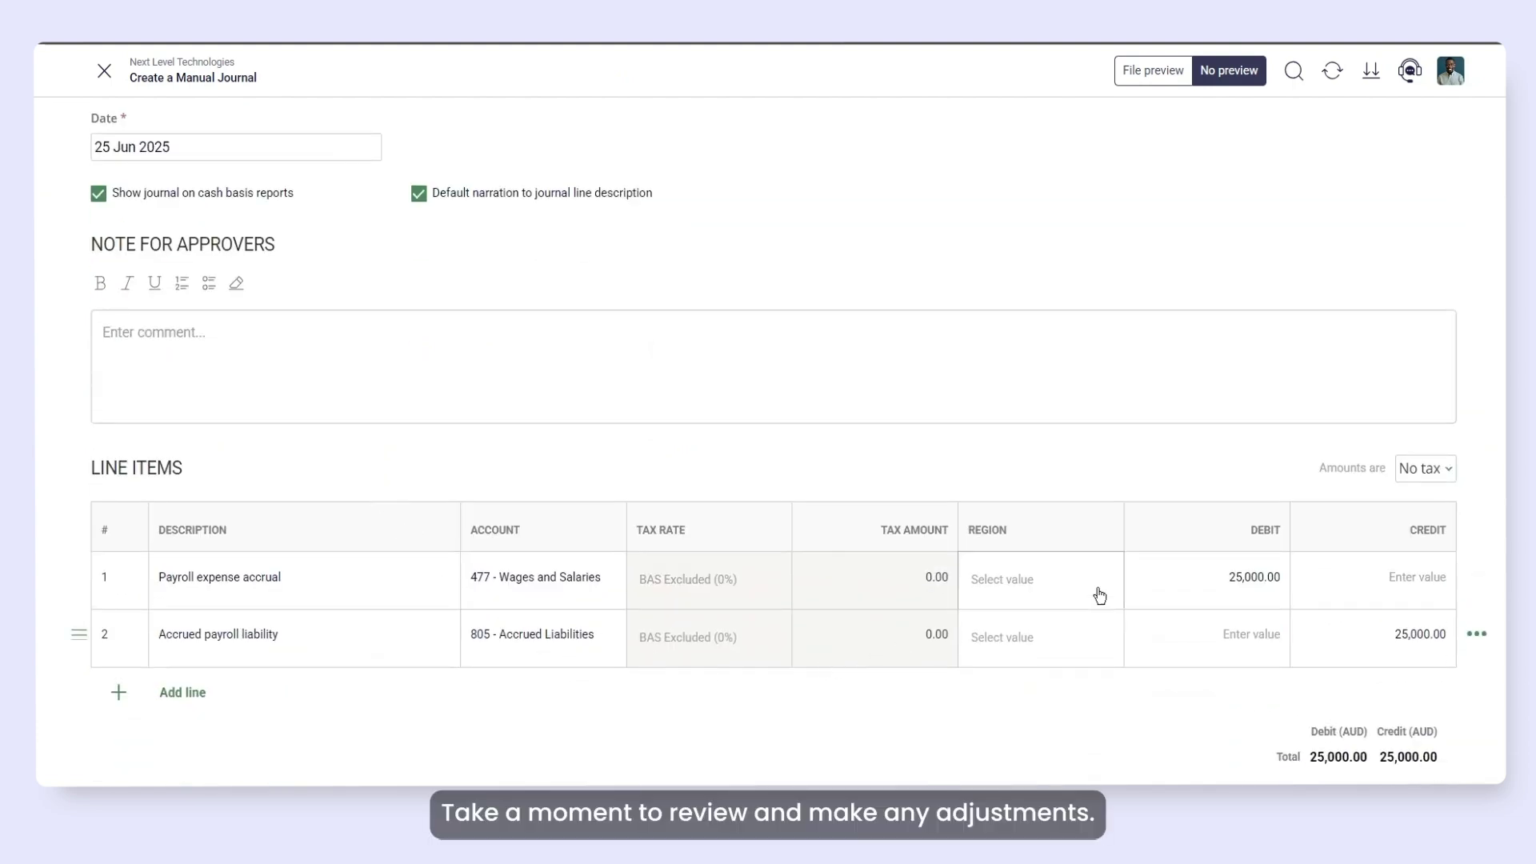
- Switch amounts to Tax inclusive and give both imported lines GST on Expenses (10%)
left_click(1434, 468)
left_click(1439, 528)
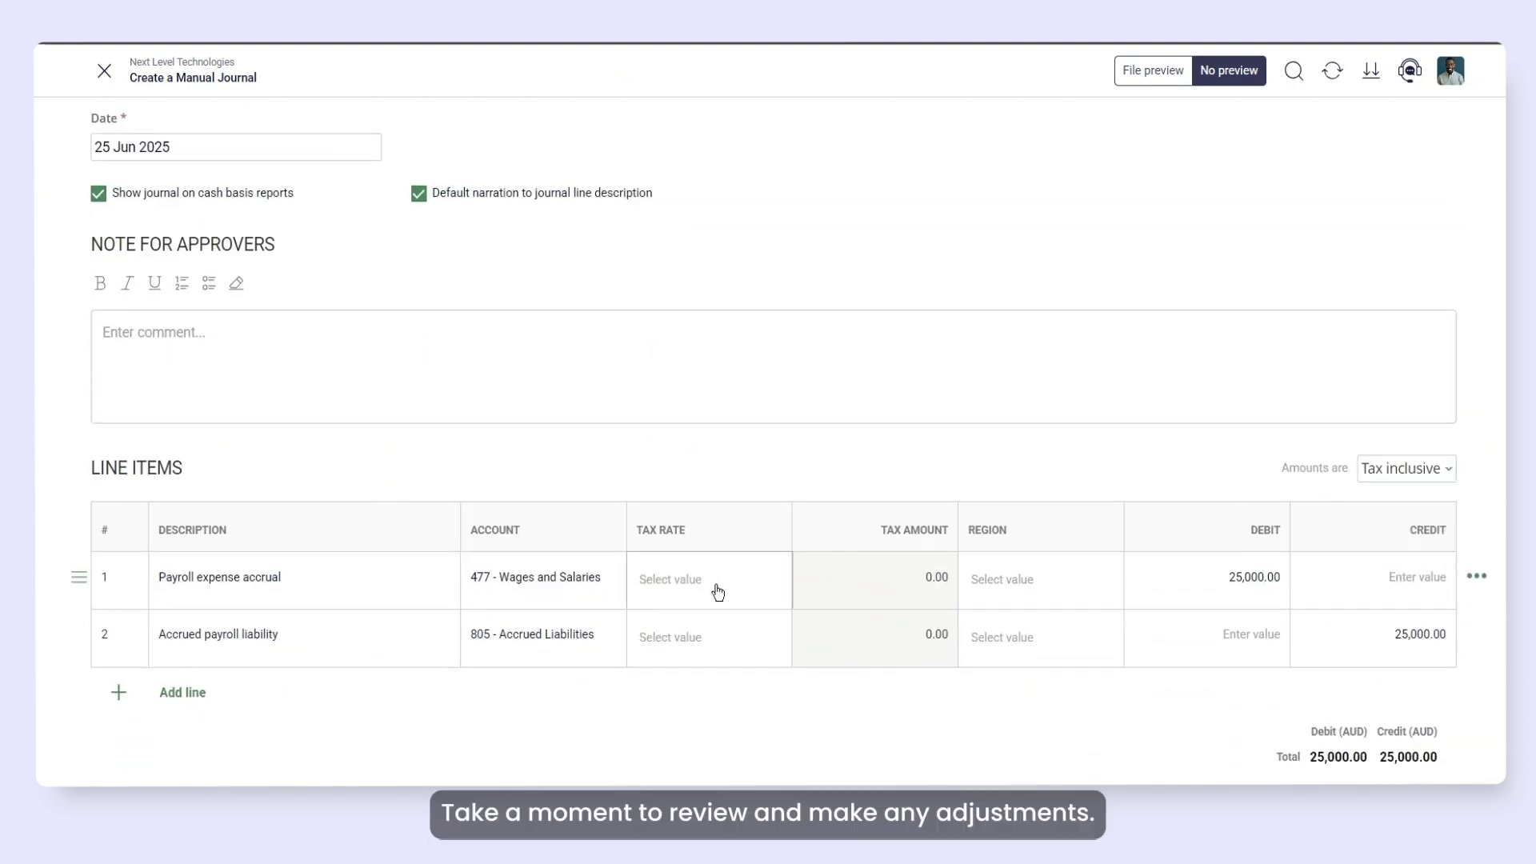
left_click(713, 588)
left_click(736, 733)
left_click(713, 637)
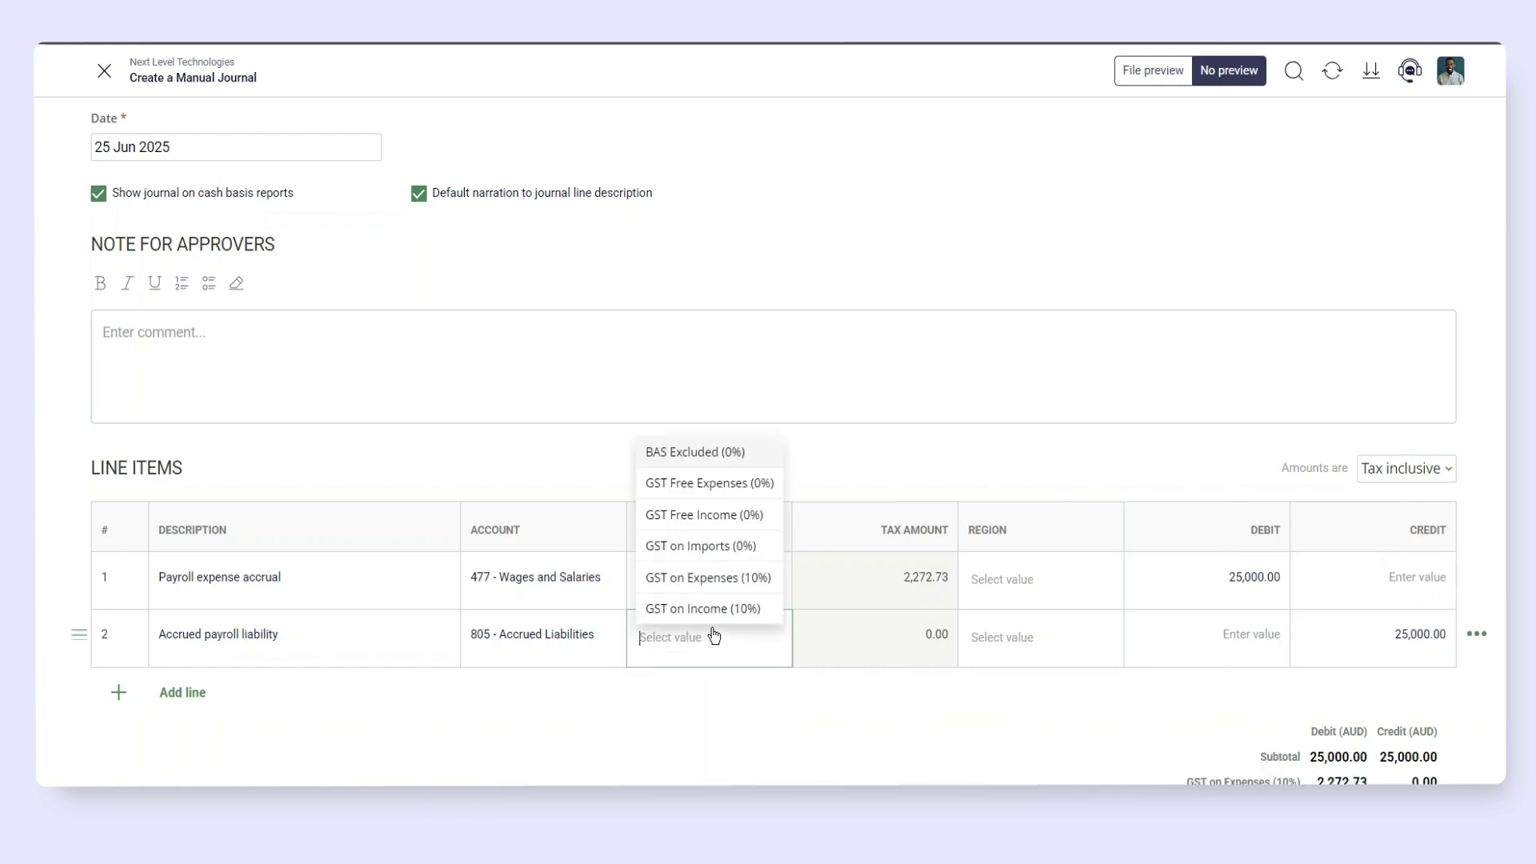
left_click(714, 580)
scroll(882, 636, "up", 2)
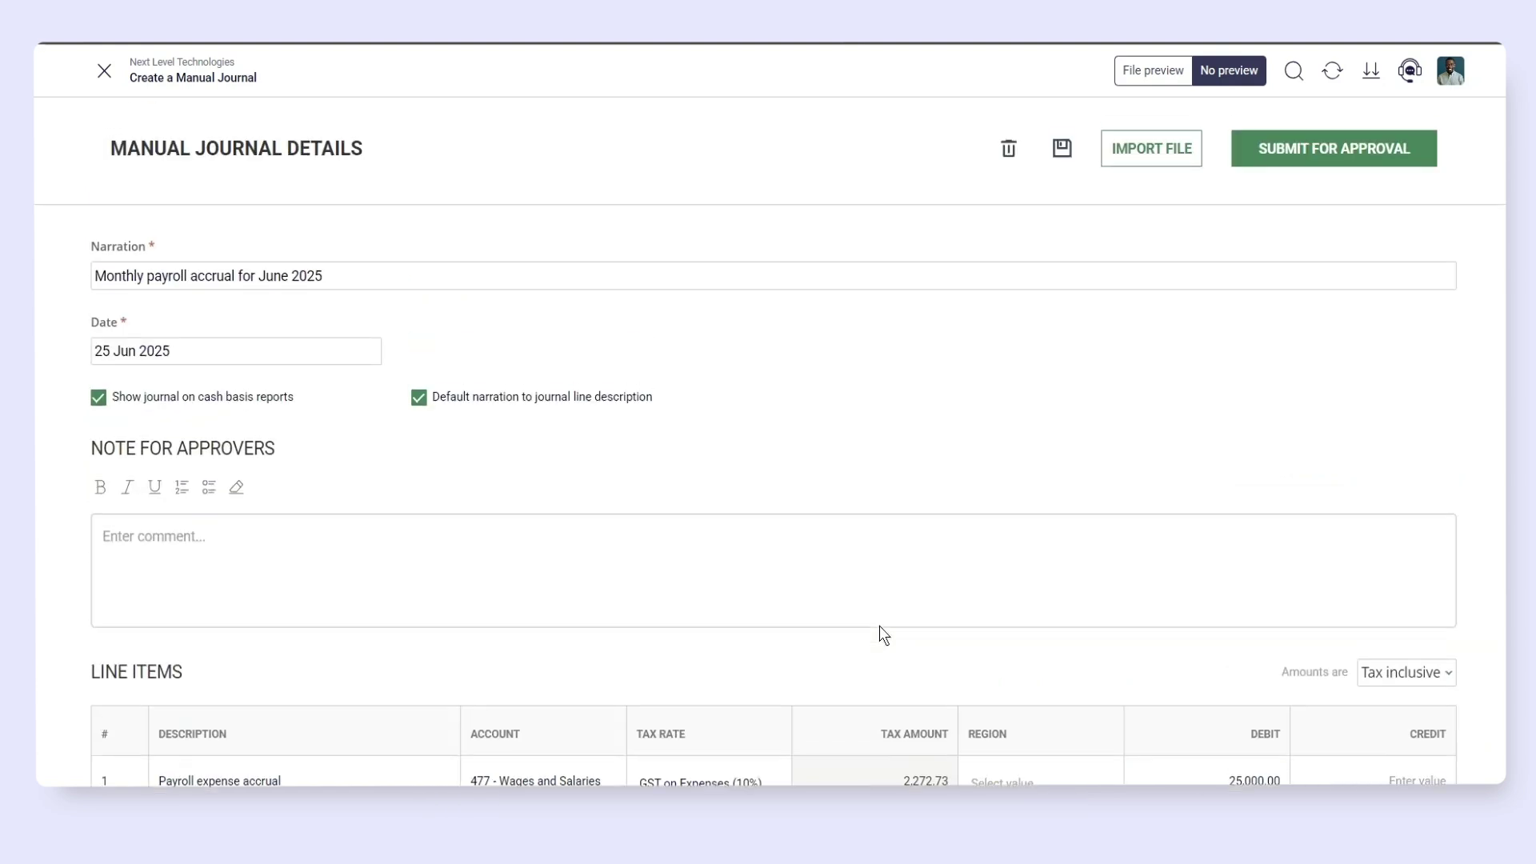
- Add a note asking approvers to review the payroll accrual, then submit the journal
left_click(462, 554)
type("This journal reflects the payroll accrual for June 2025, pending the final payroll run. Please review and co")
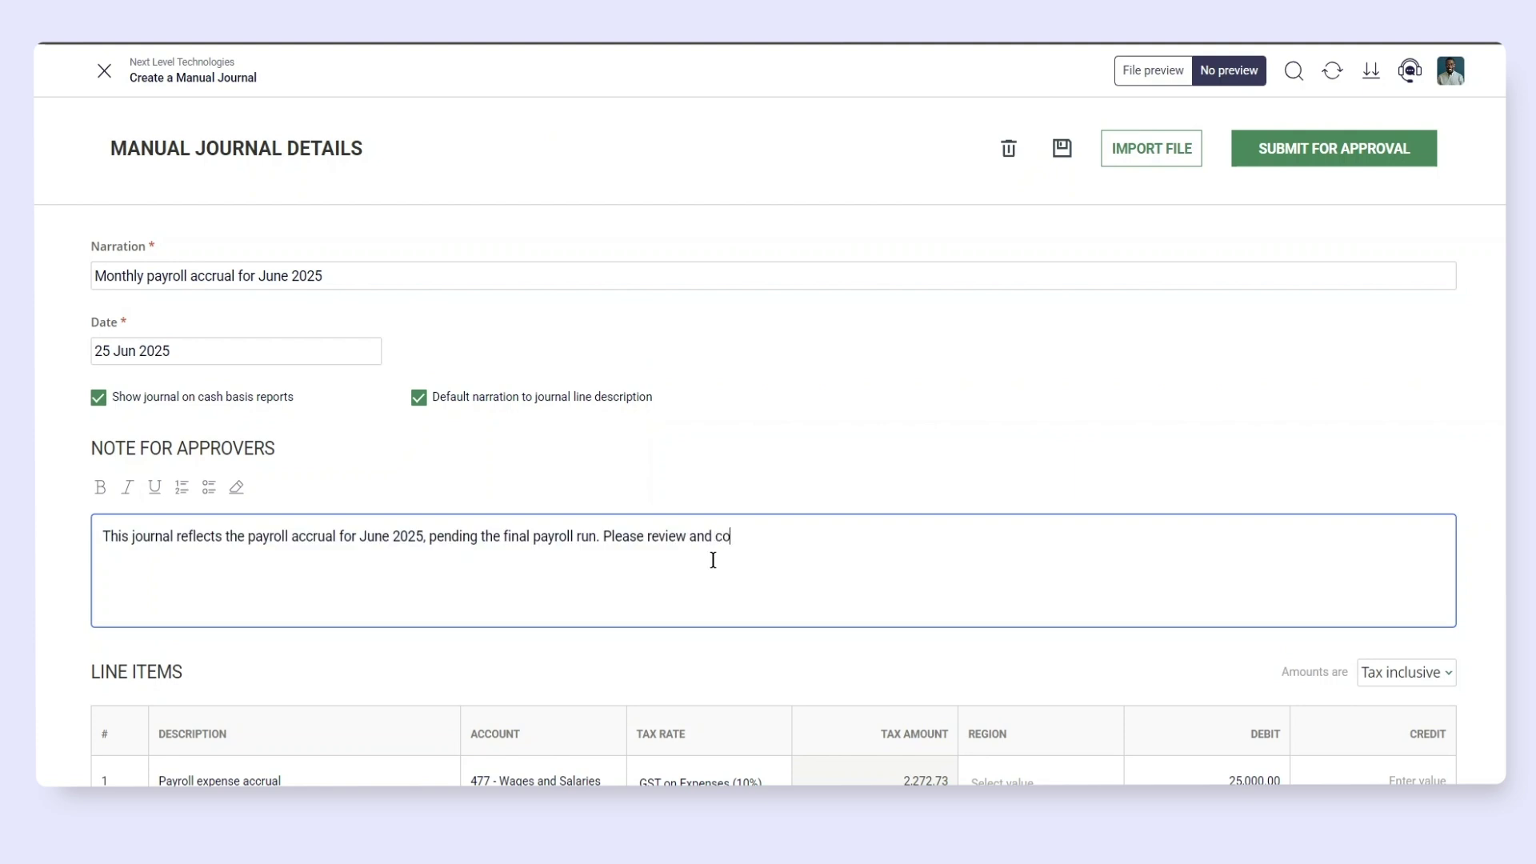
type("nfirm accurac")
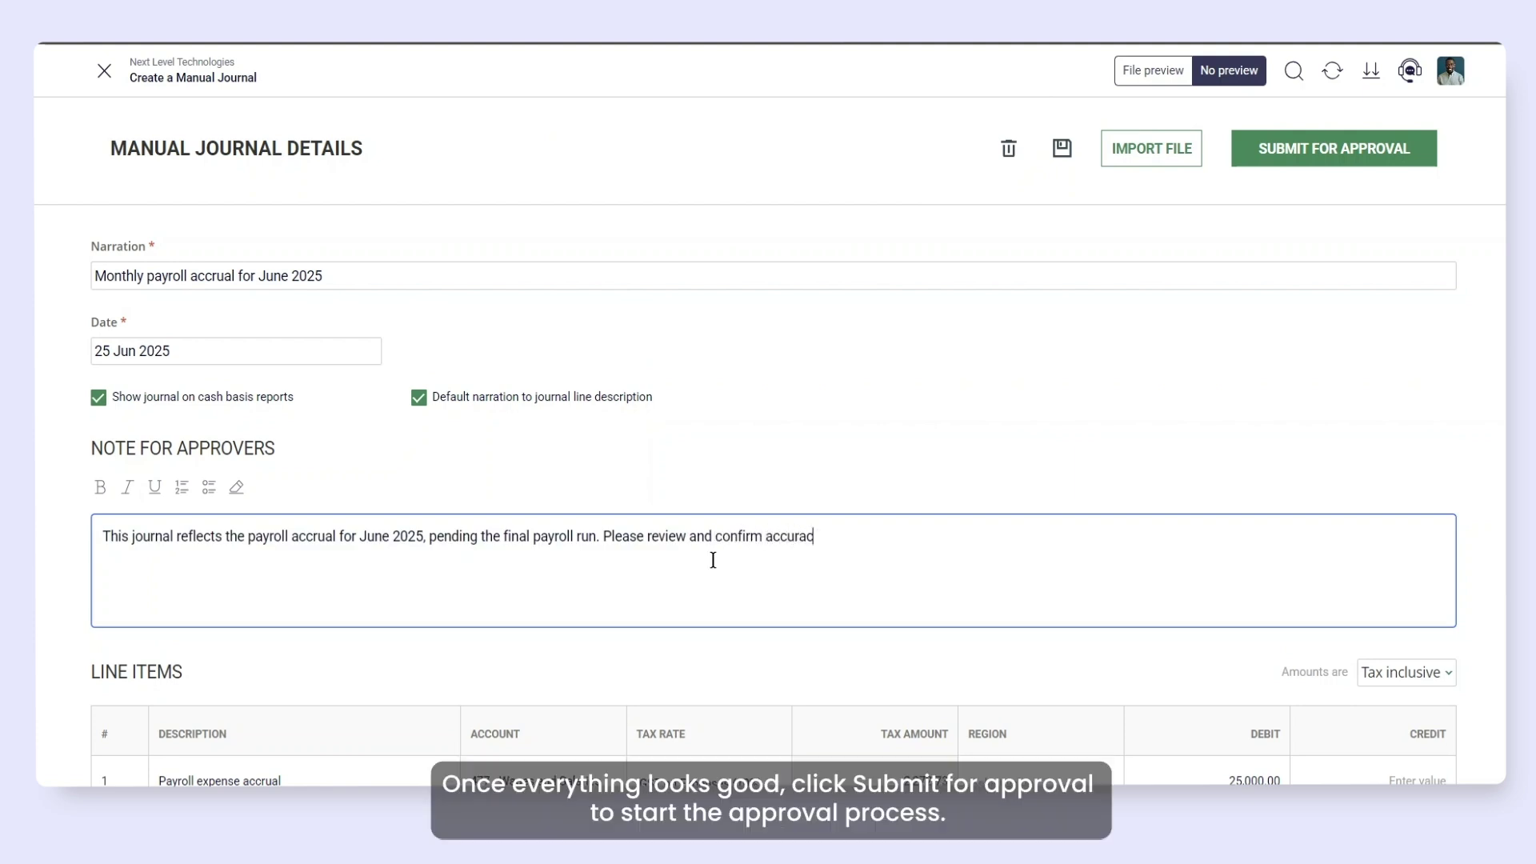
type("y.")
left_click(1342, 158)
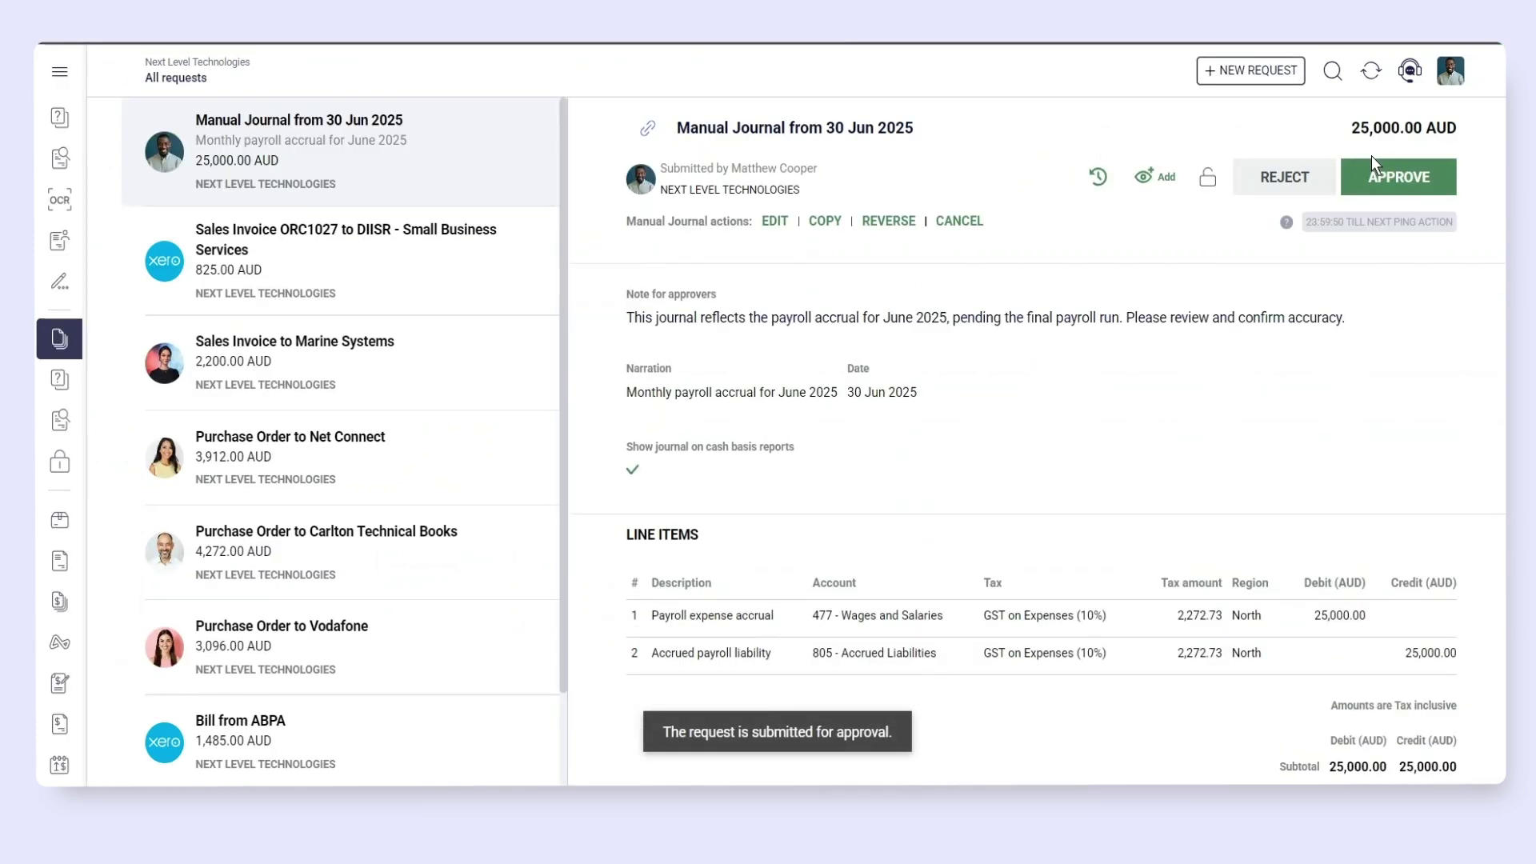
- Approve the 25,000.00 AUD payroll-accrual journal and view it in Xero
left_click(1372, 156)
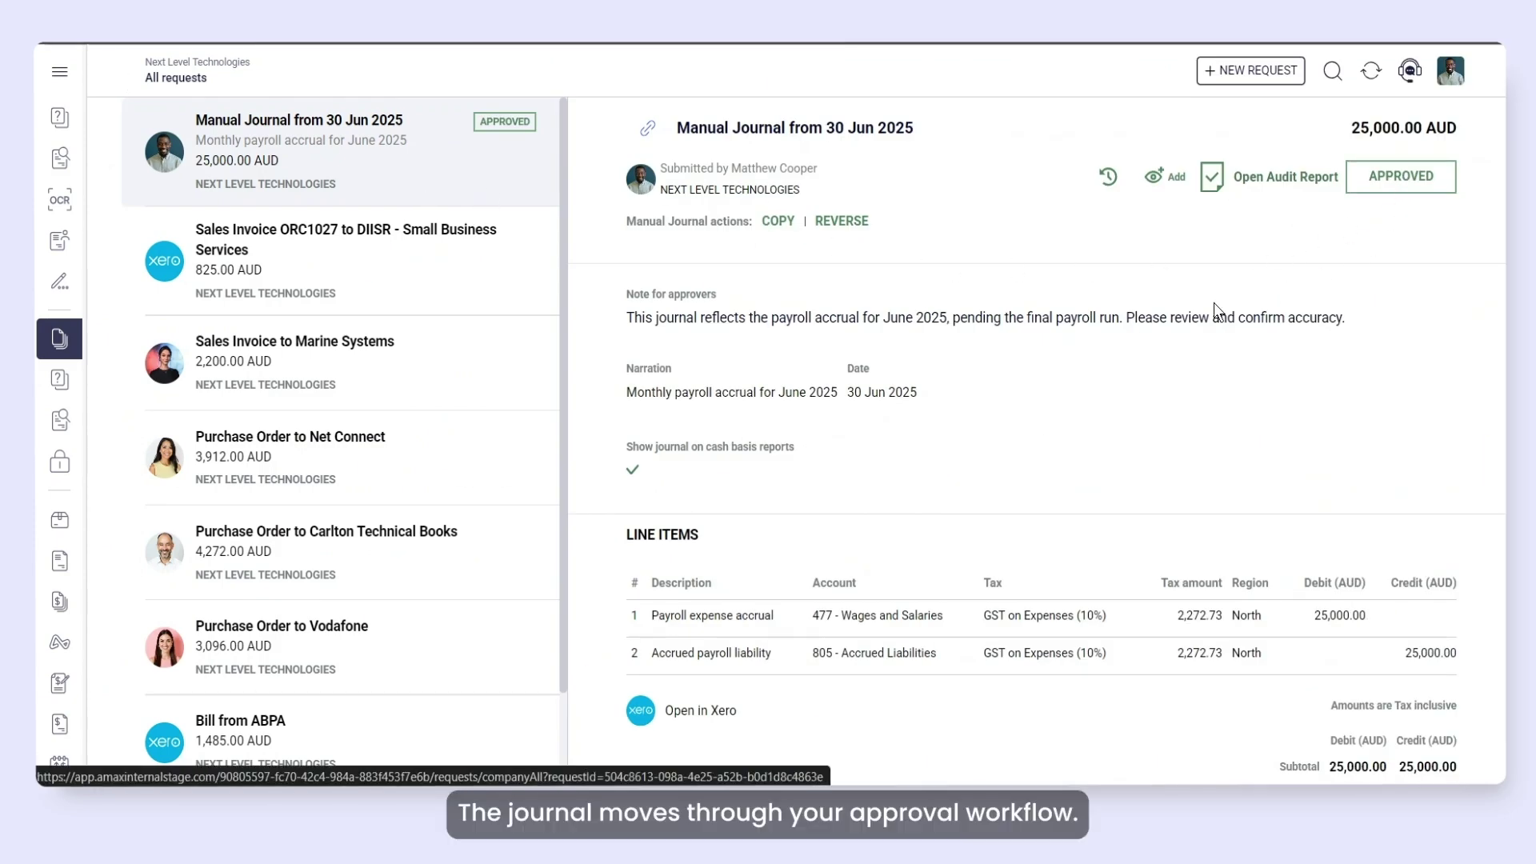
scroll(1213, 303, "down", 3)
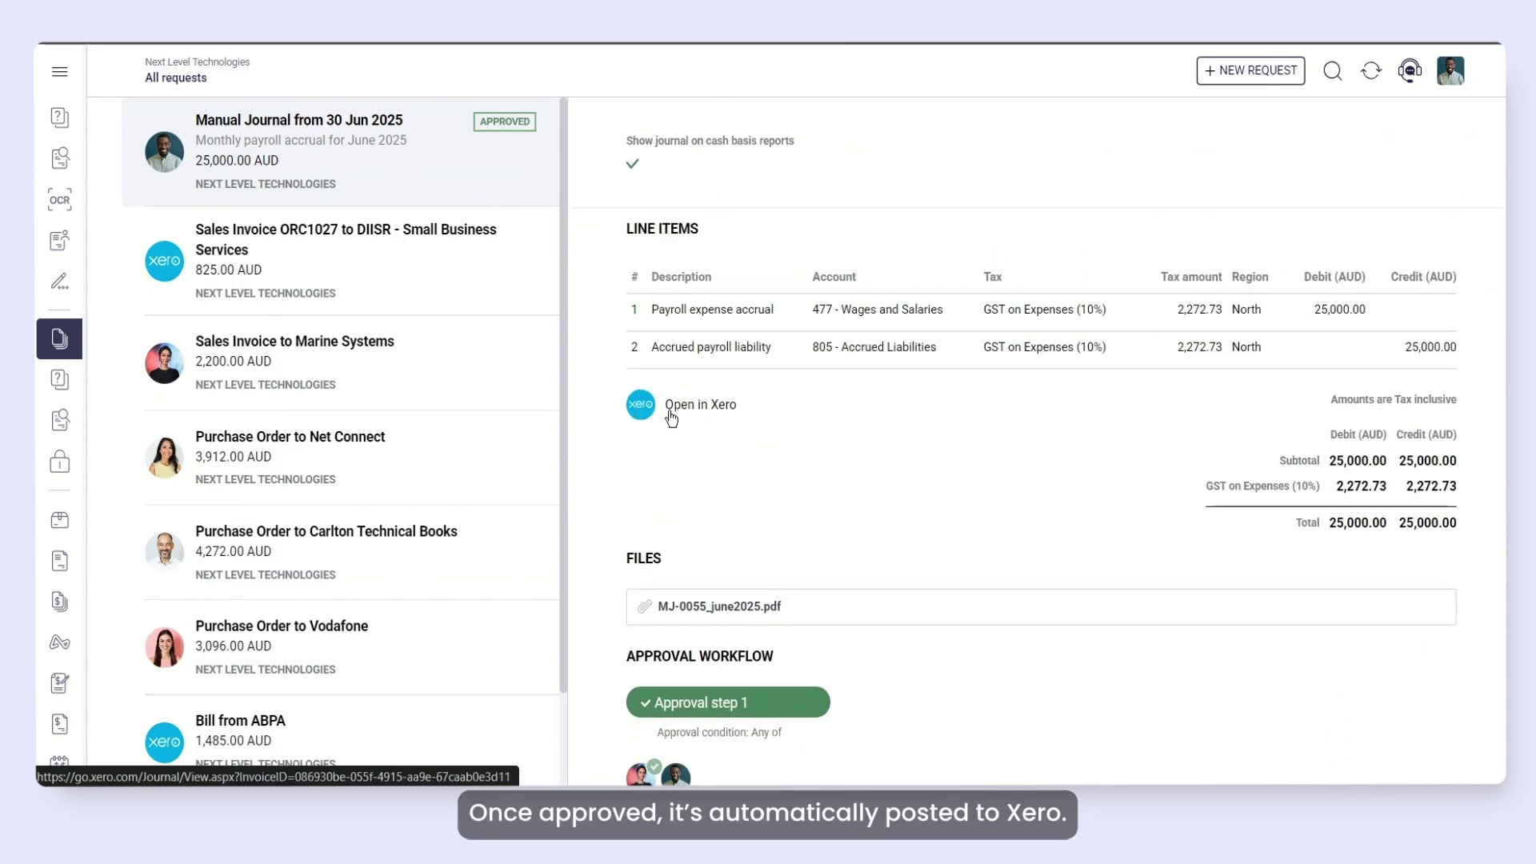
left_click(670, 411)
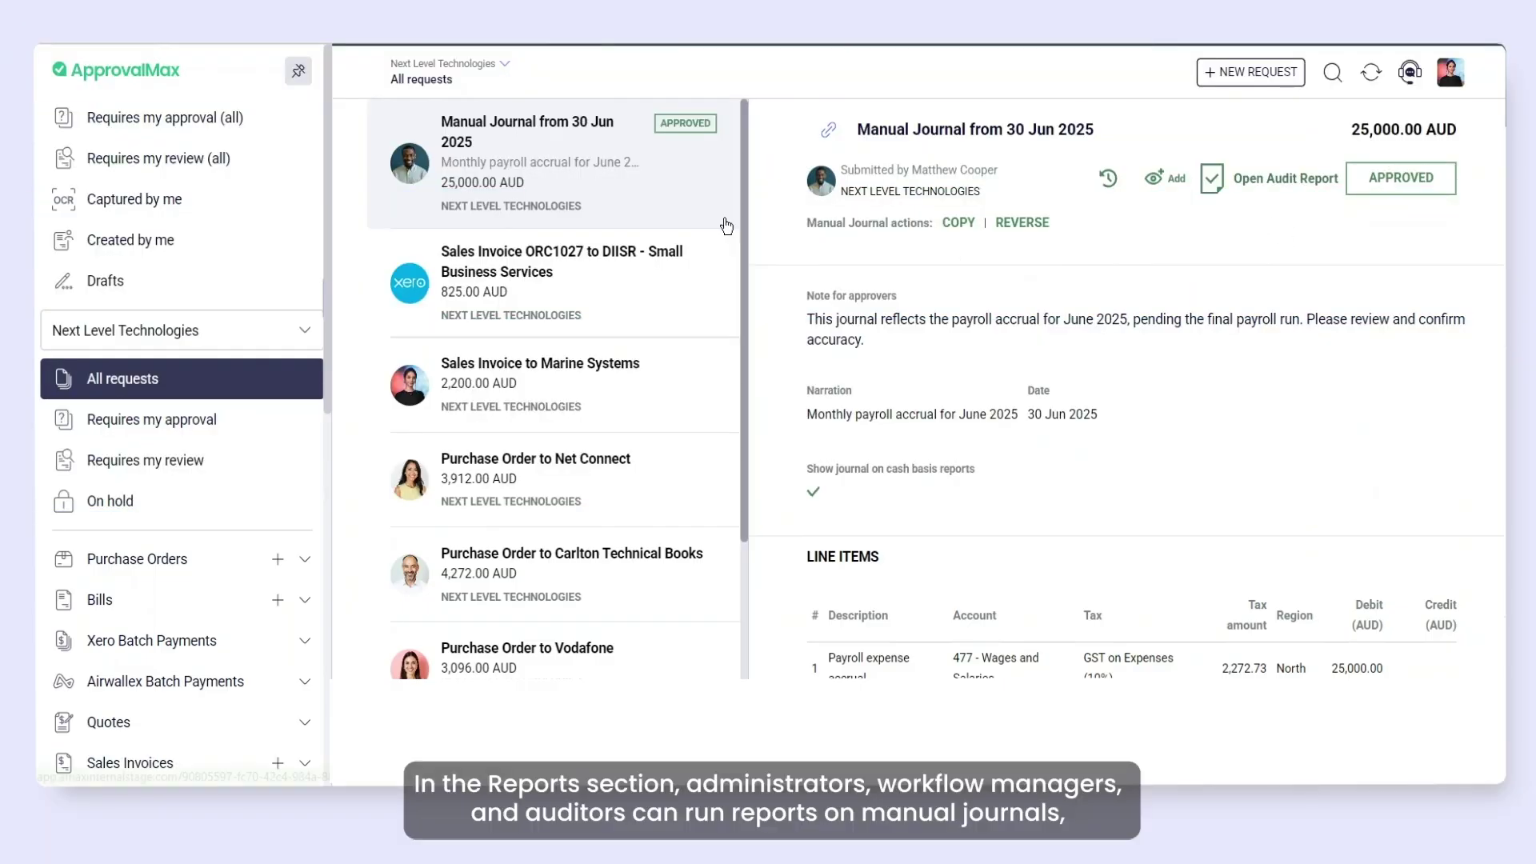
scroll(149, 457, "down", 3)
scroll(151, 456, "down", 2)
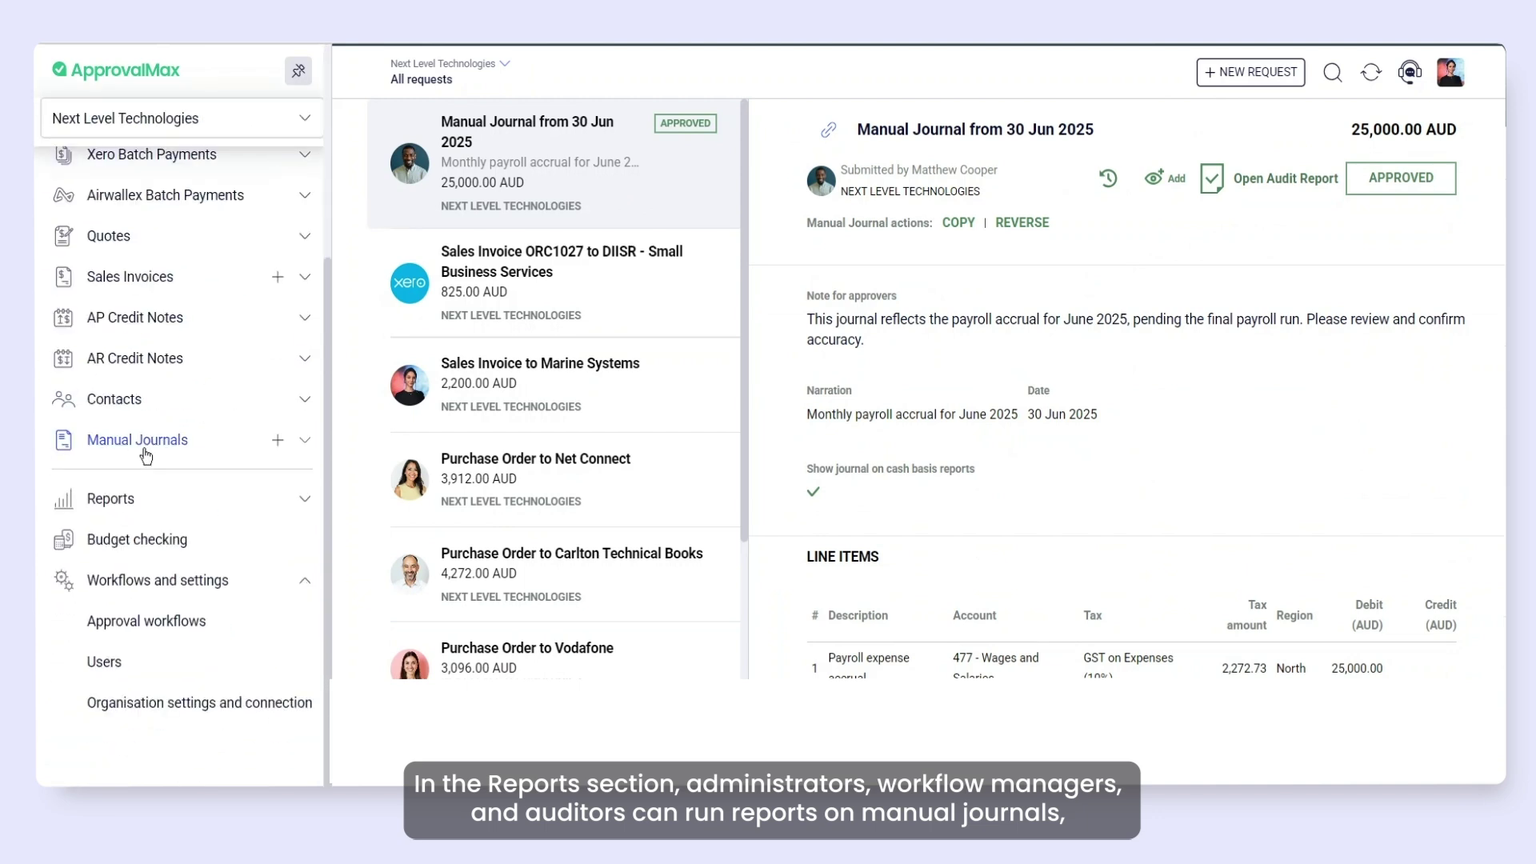
- Expand Reports in the sidebar and go to Request reports
left_click(106, 507)
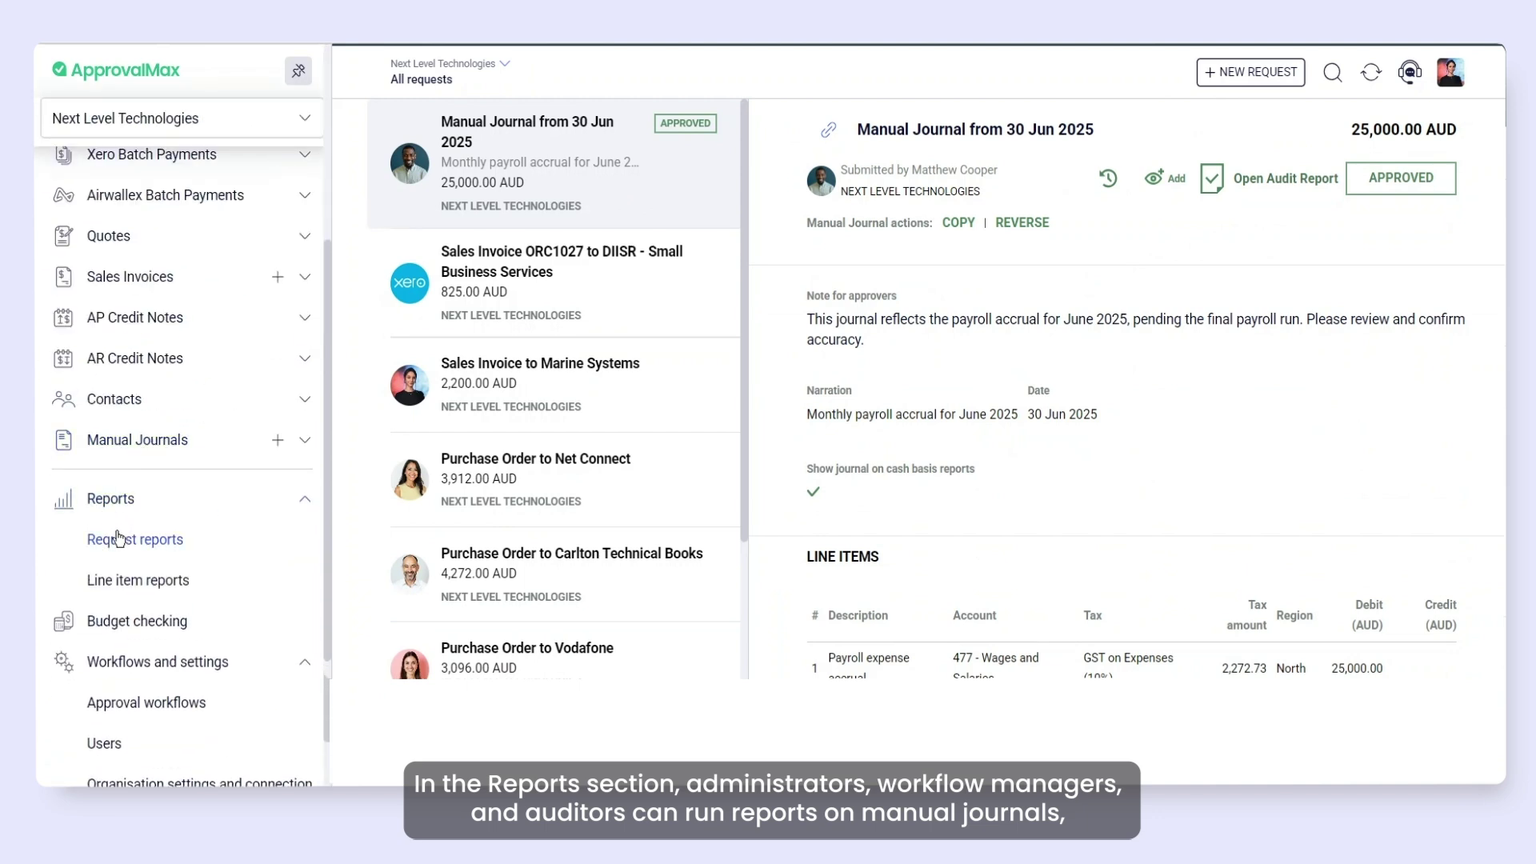
left_click(122, 546)
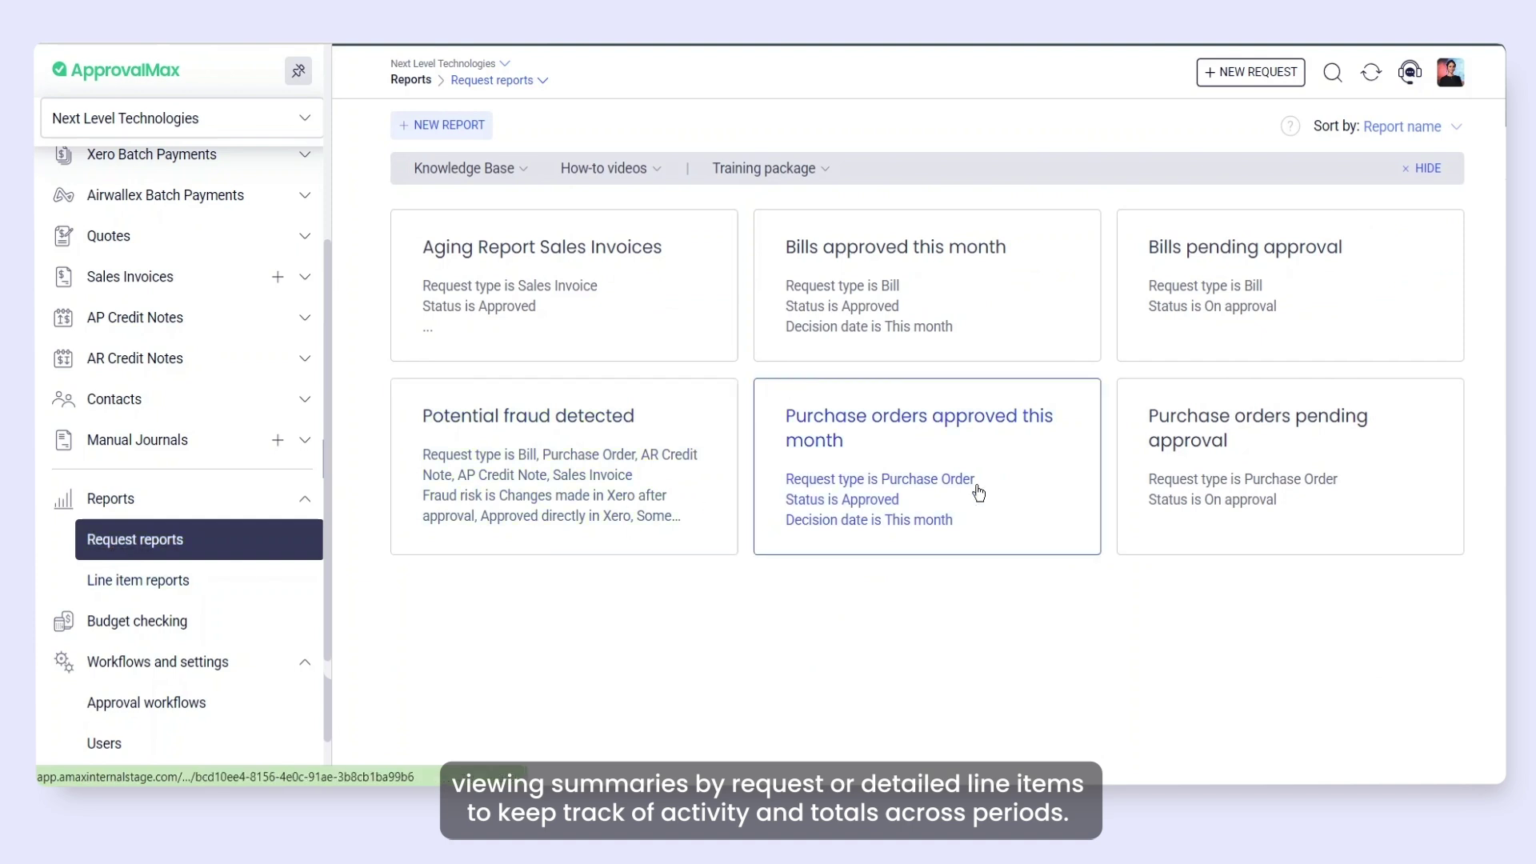
- Open the Bills pending approval report showing the two bills awaiting Regional Manager approval
left_click(1370, 304)
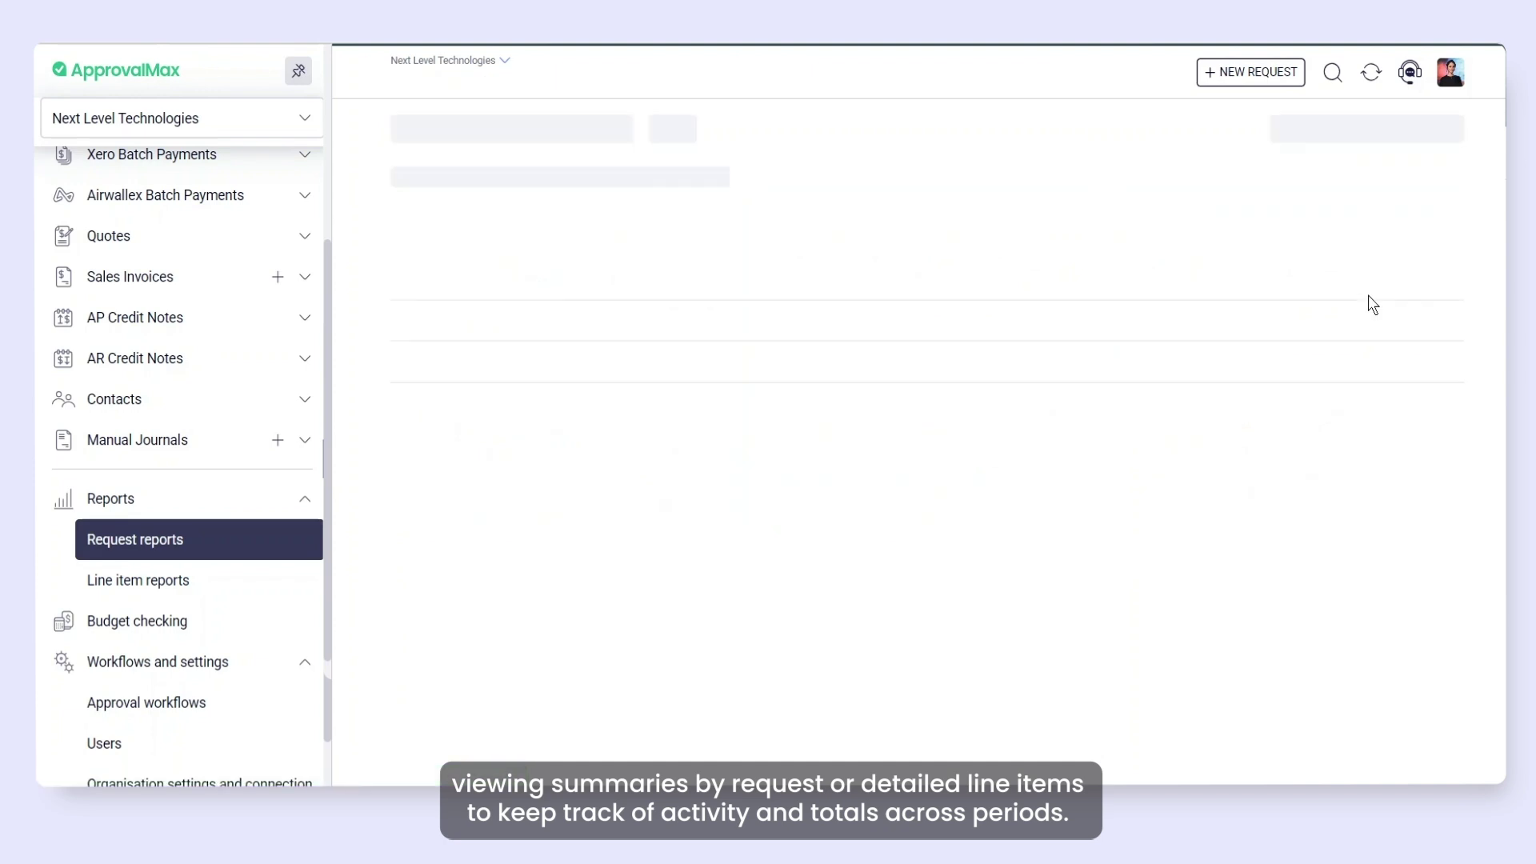